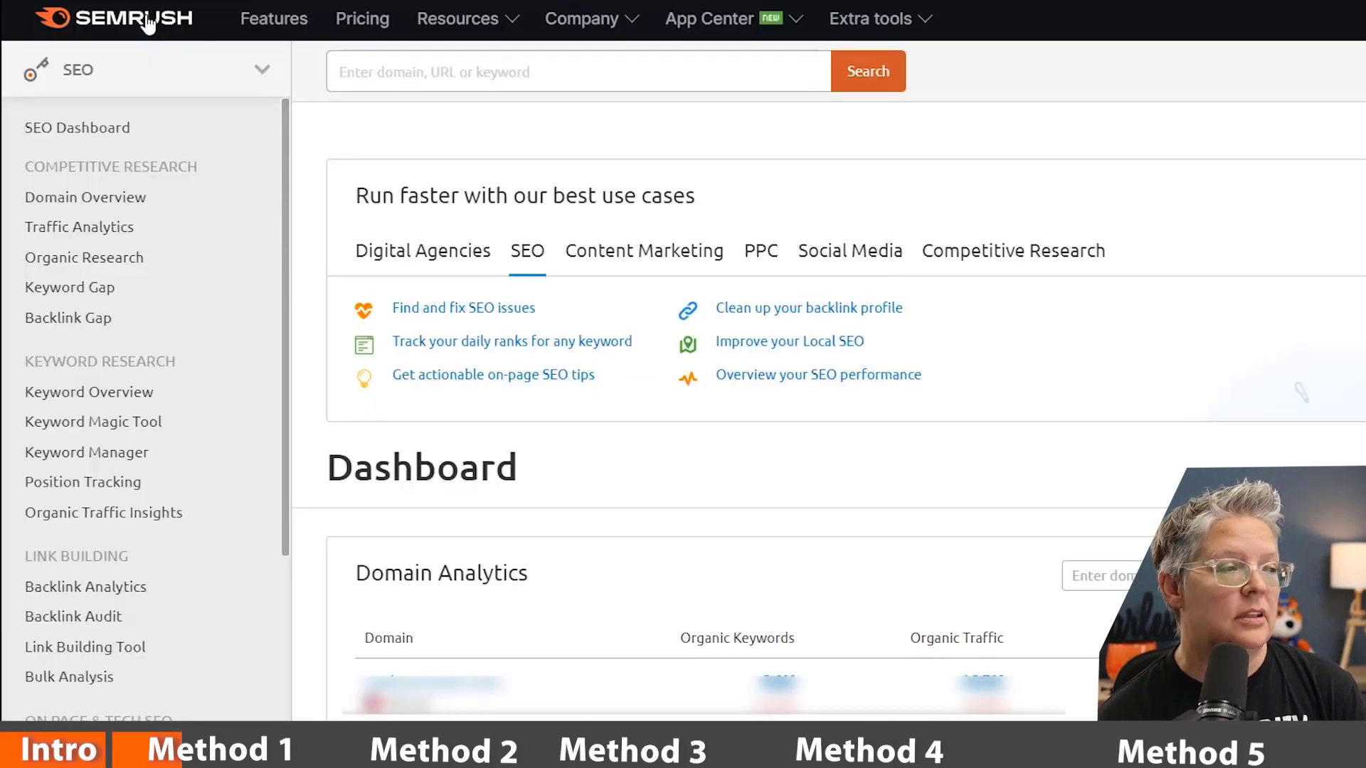
pyautogui.scroll(-3, 212, 372)
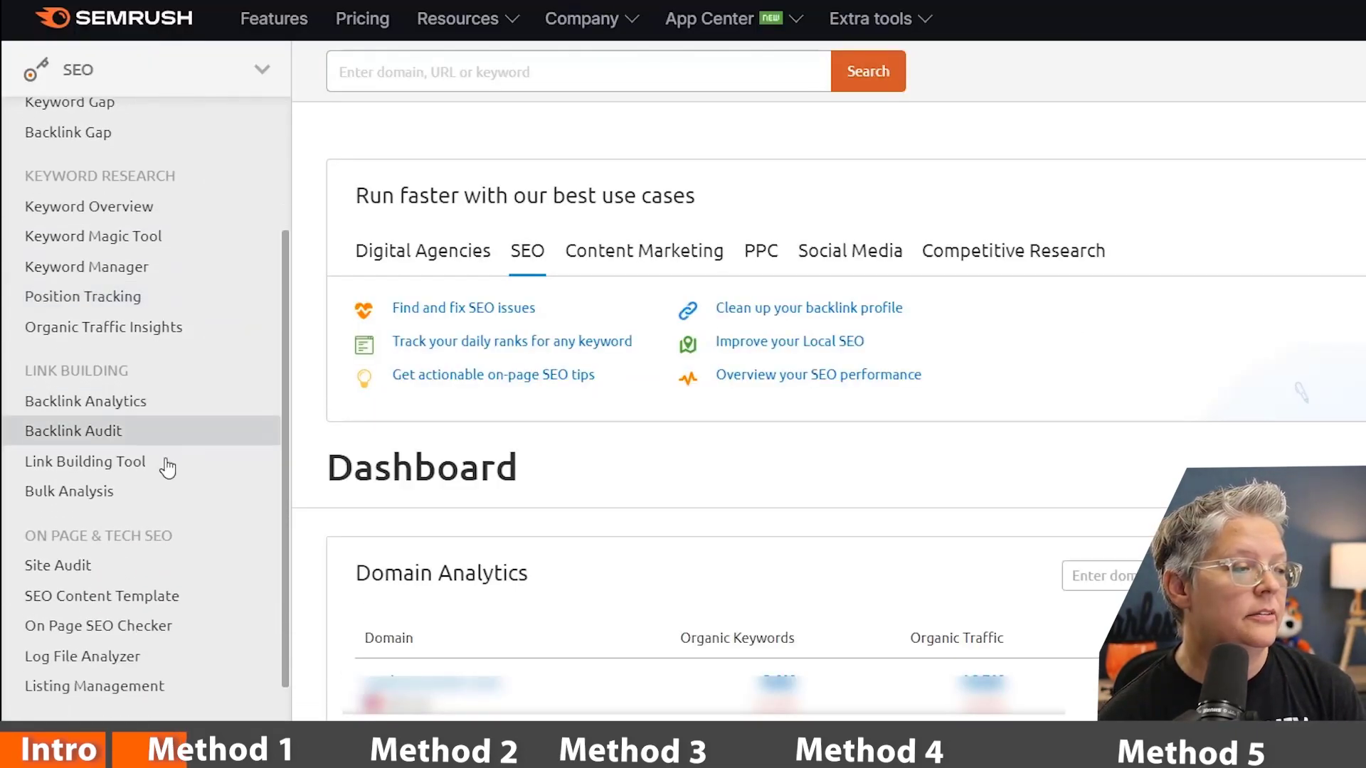
pyautogui.click(124, 570)
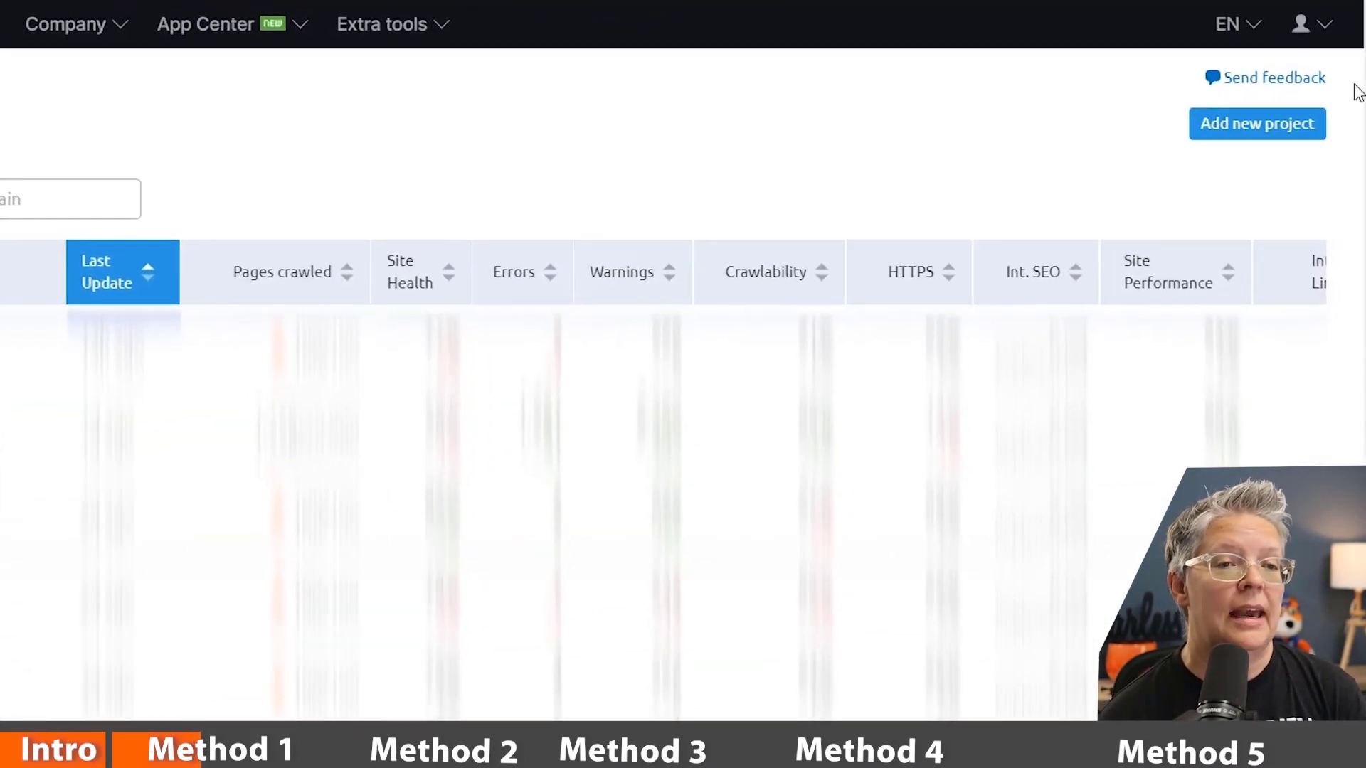
pyautogui.click(1291, 125)
pyautogui.write('https:')
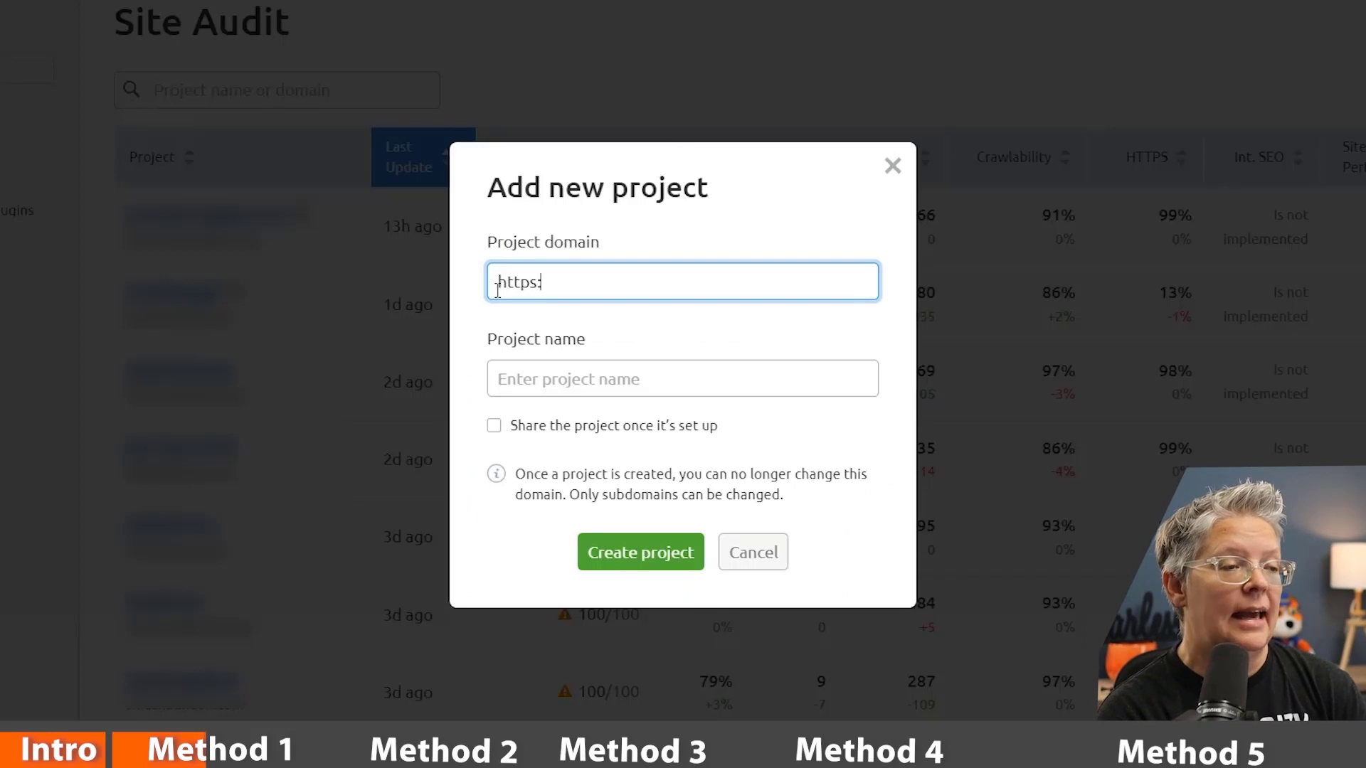
pyautogui.write('//startawpsite.com')
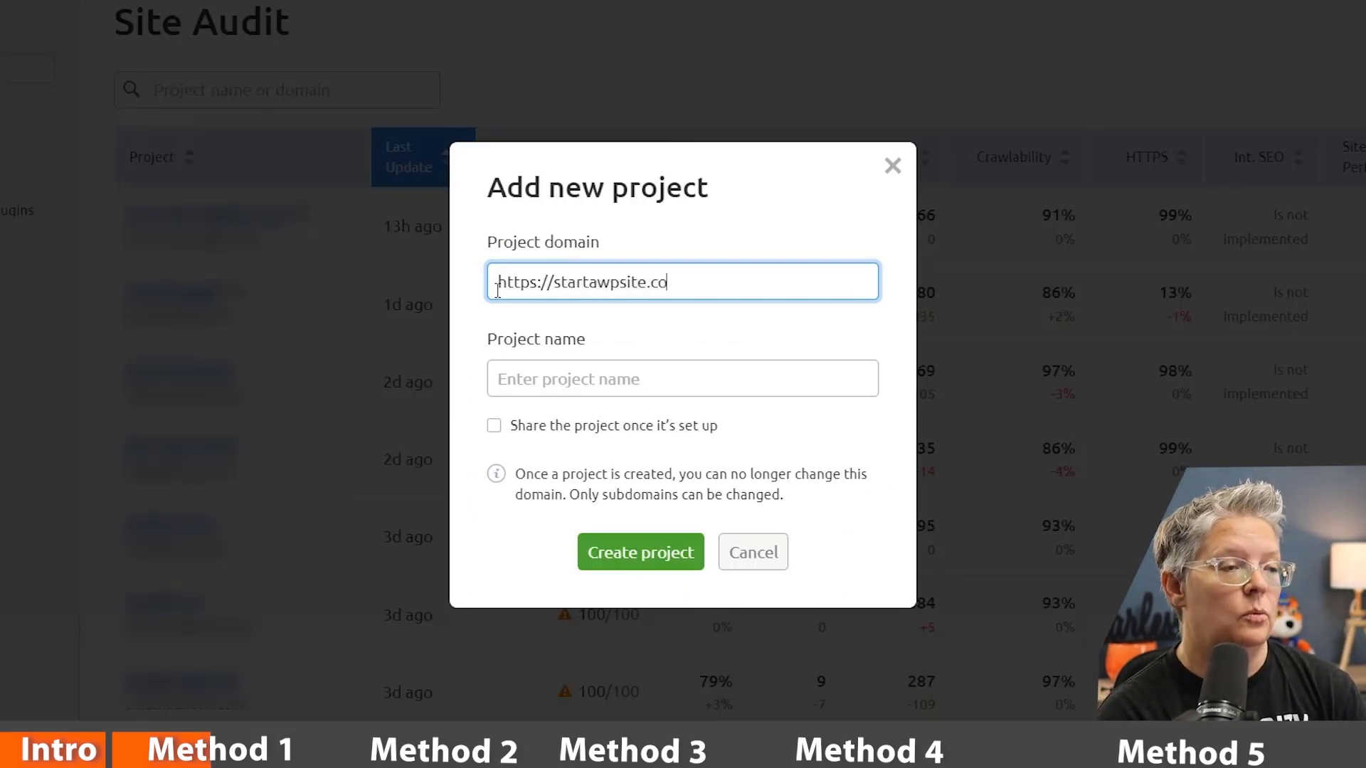
pyautogui.press('Tab')
pyautogui.write('Start a W')
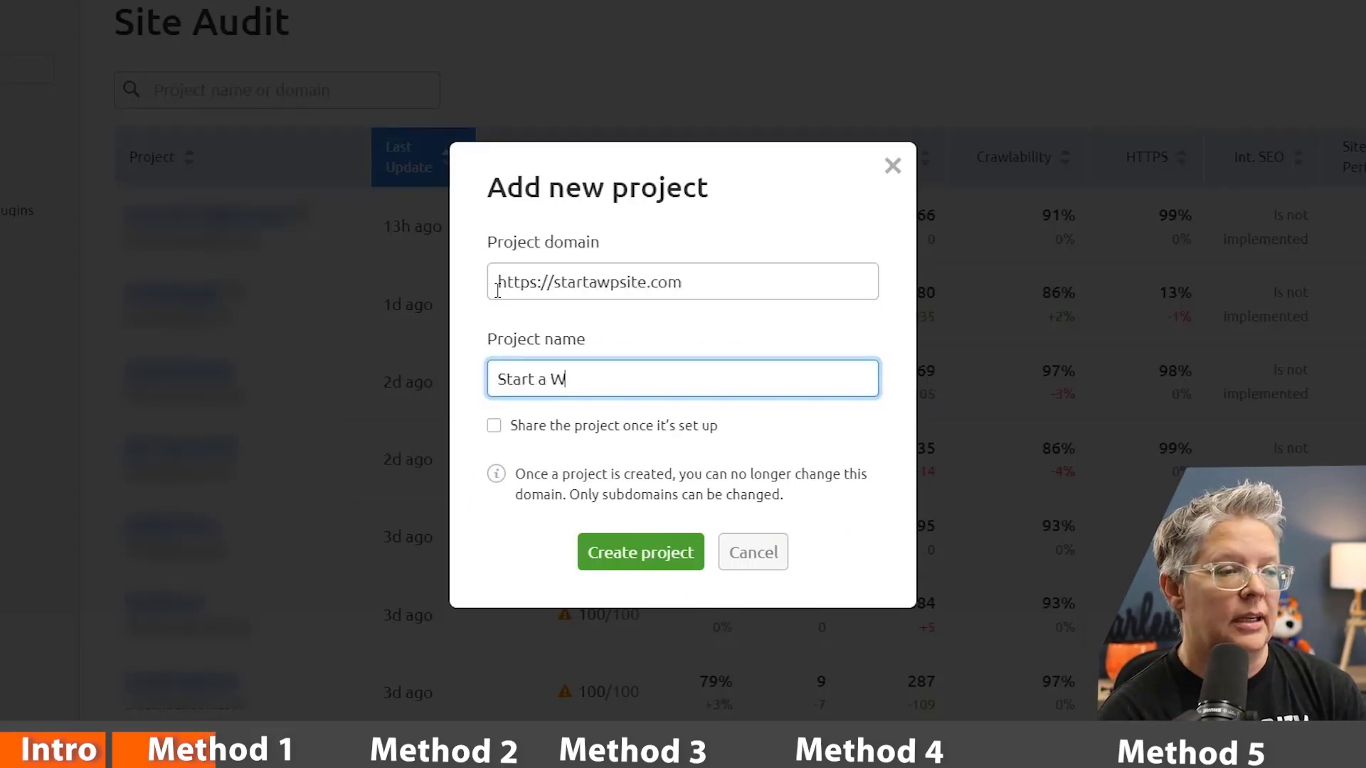
pyautogui.write('P Site')
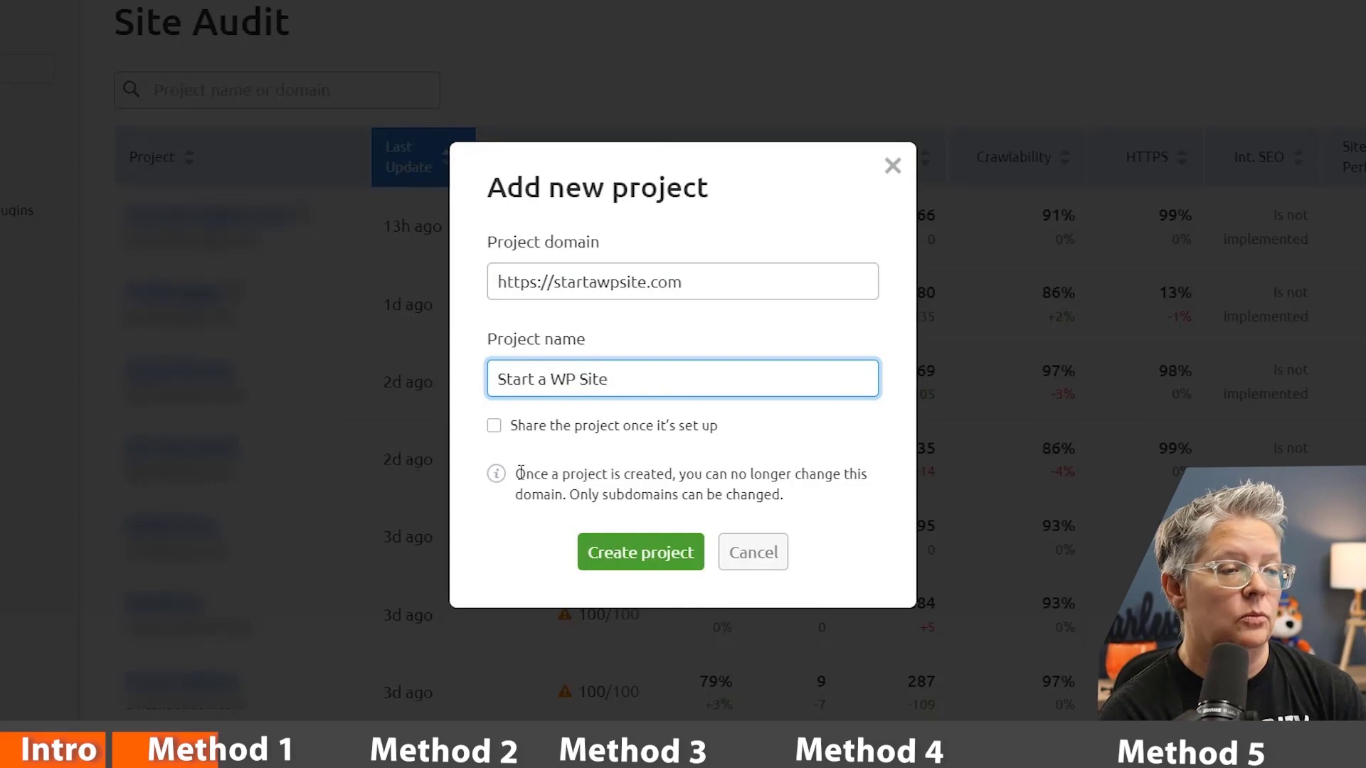
pyautogui.click(617, 554)
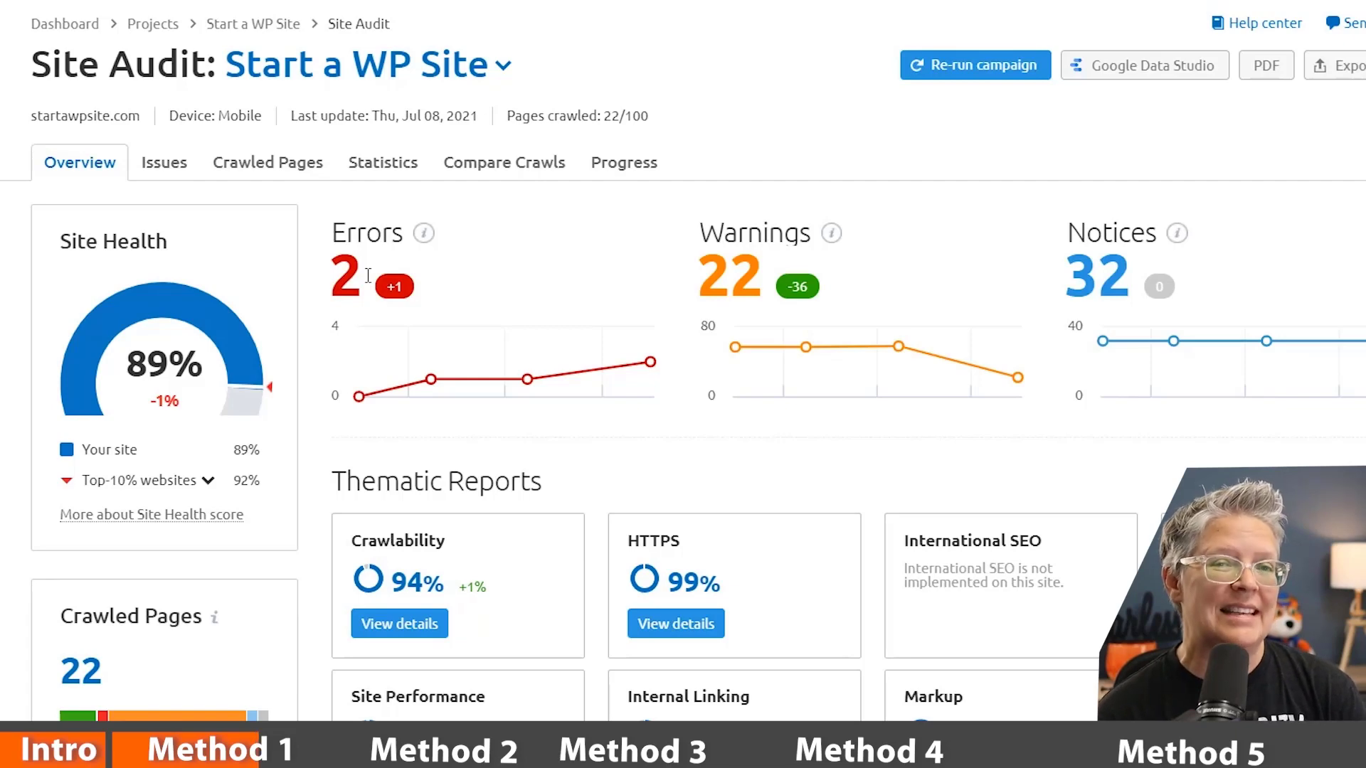
# - Filter the crawled pages to the broken 404 page and bring up its export options
pyautogui.scroll(-2, 368, 276)
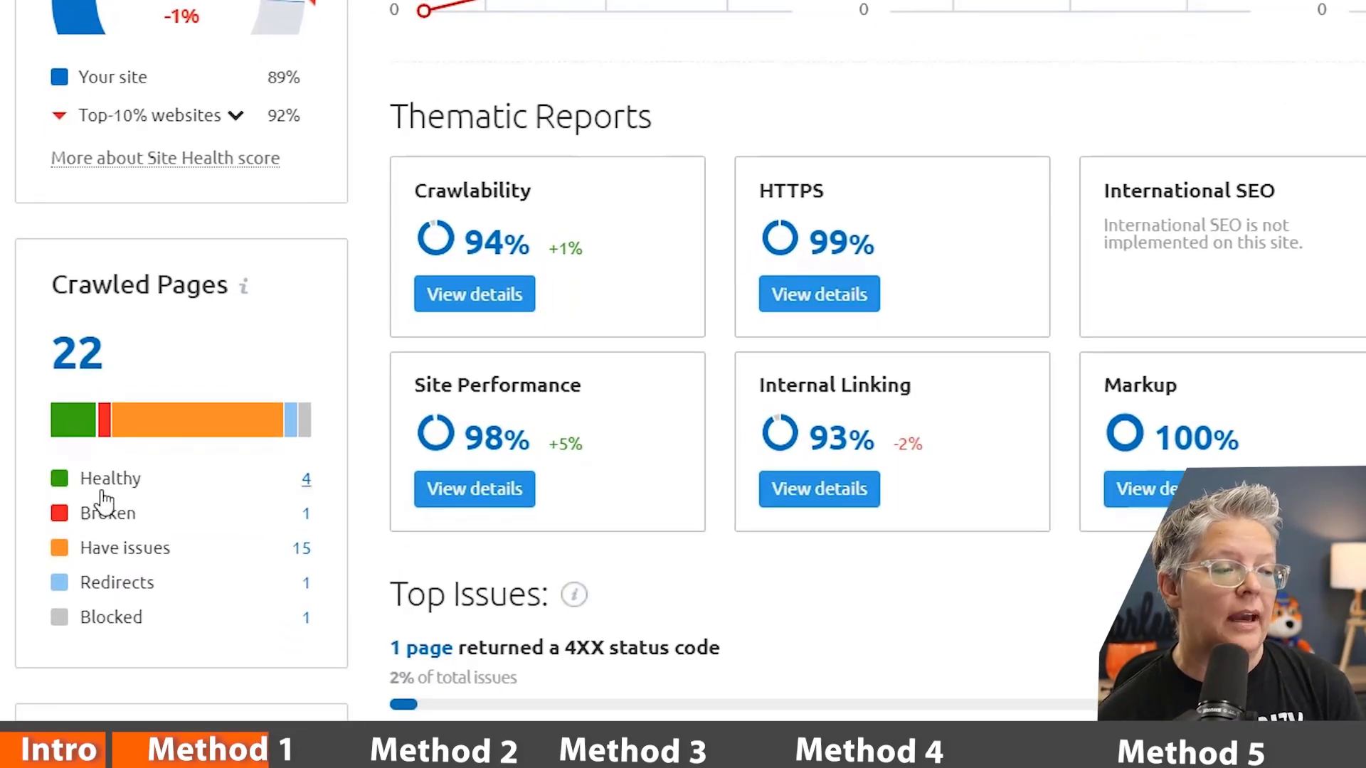
pyautogui.click(306, 515)
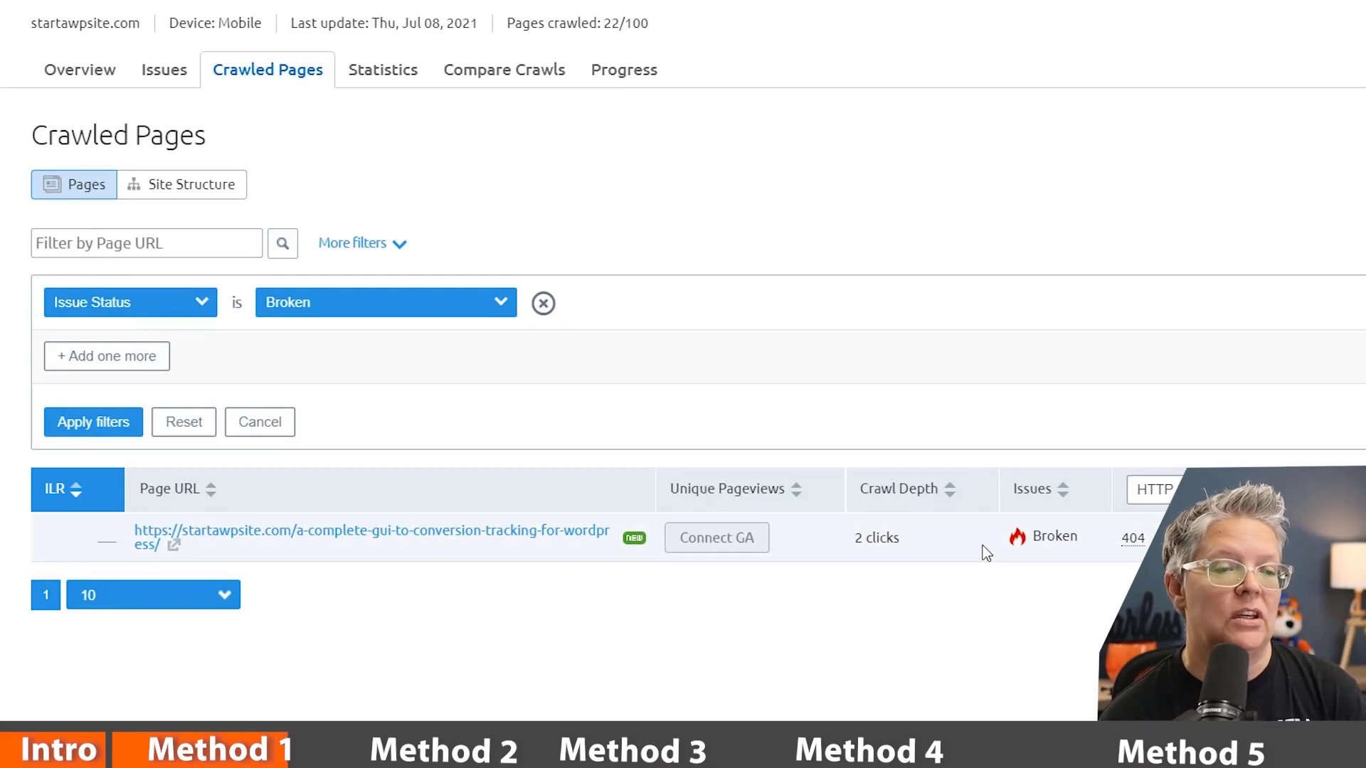
pyautogui.moveTo(1134, 542)
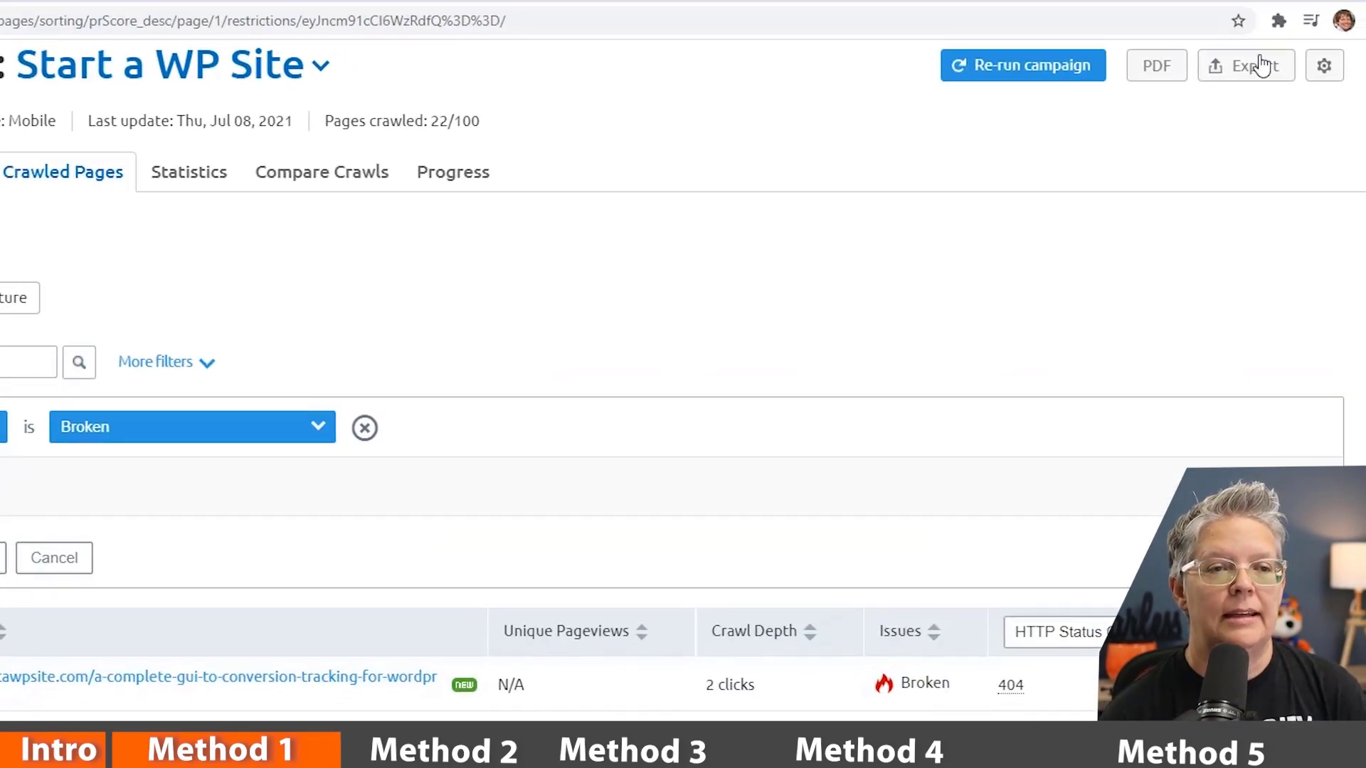
pyautogui.click(1275, 49)
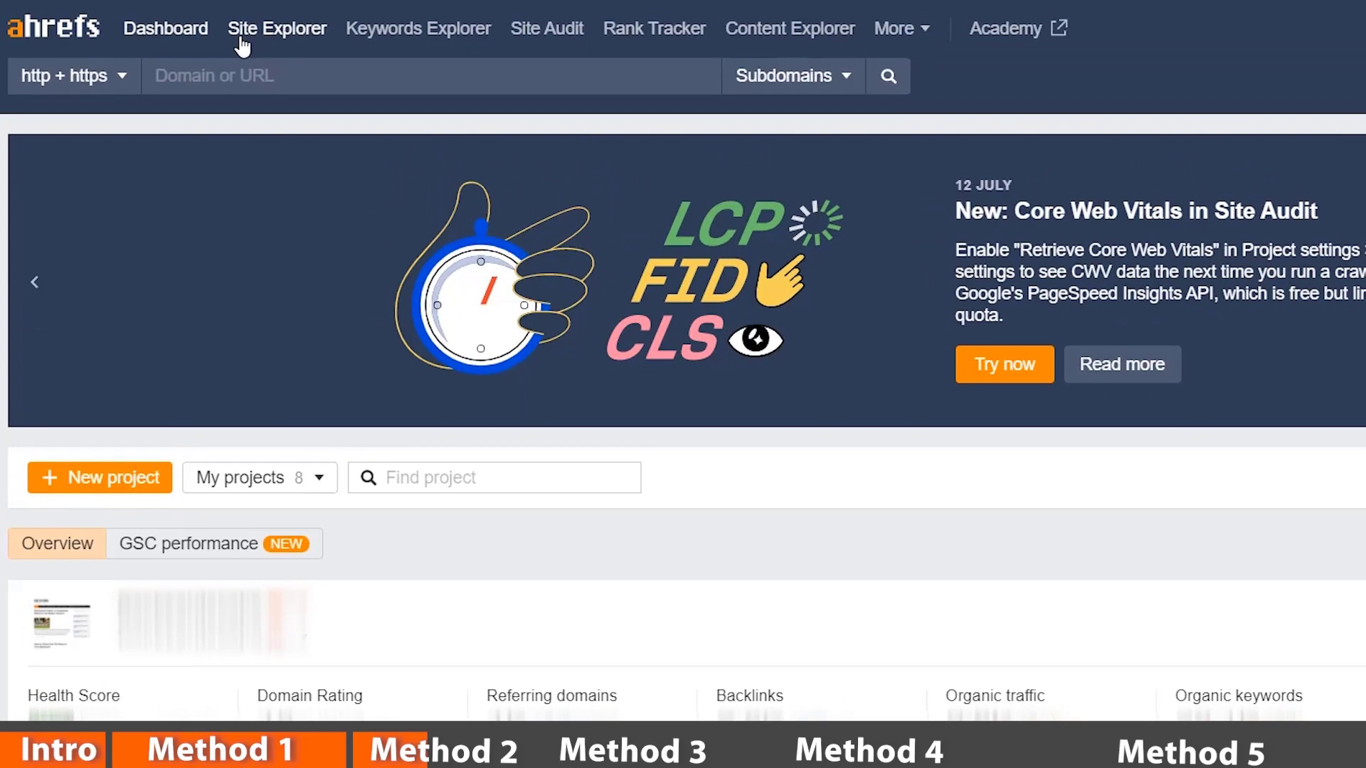
# - Look up startawpsite.com in Ahrefs Site Explorer and view its backlink overview
pyautogui.click(241, 40)
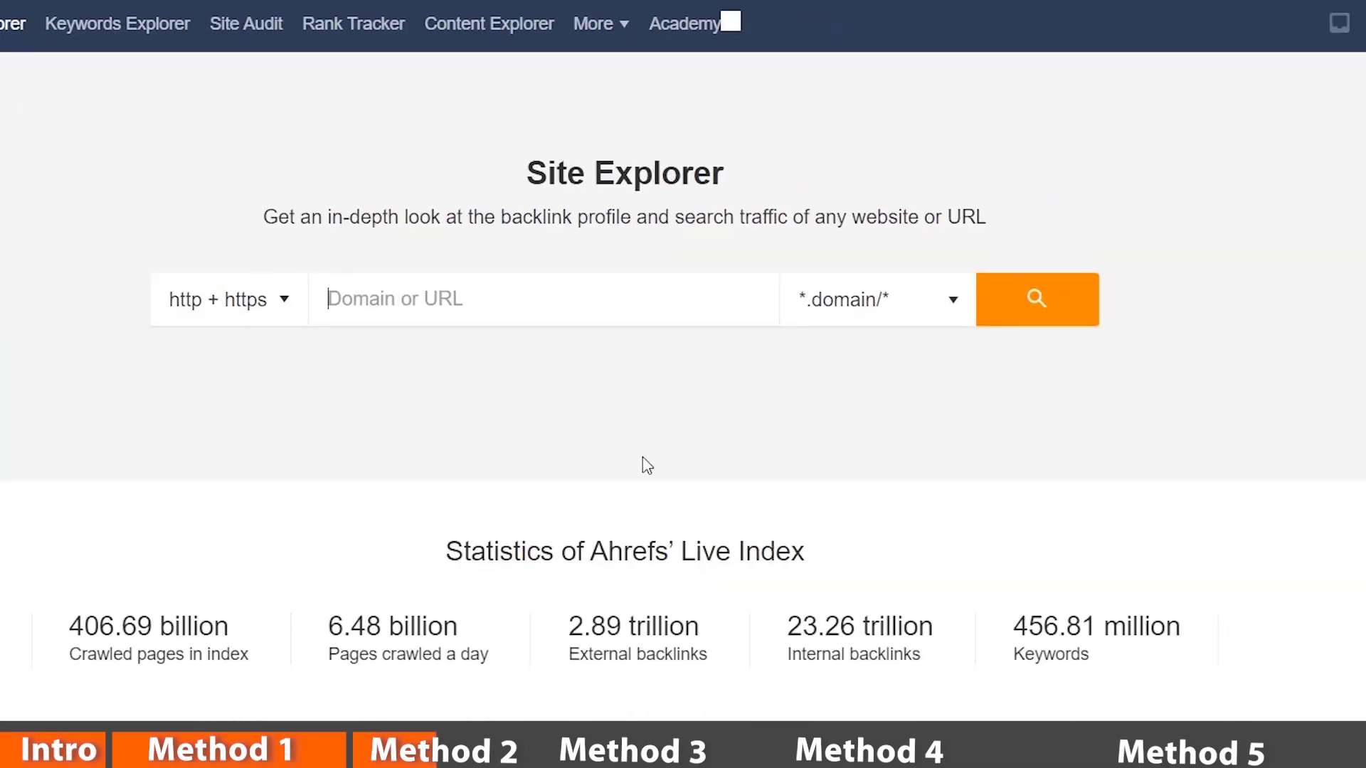
pyautogui.write('startawpsite.com')
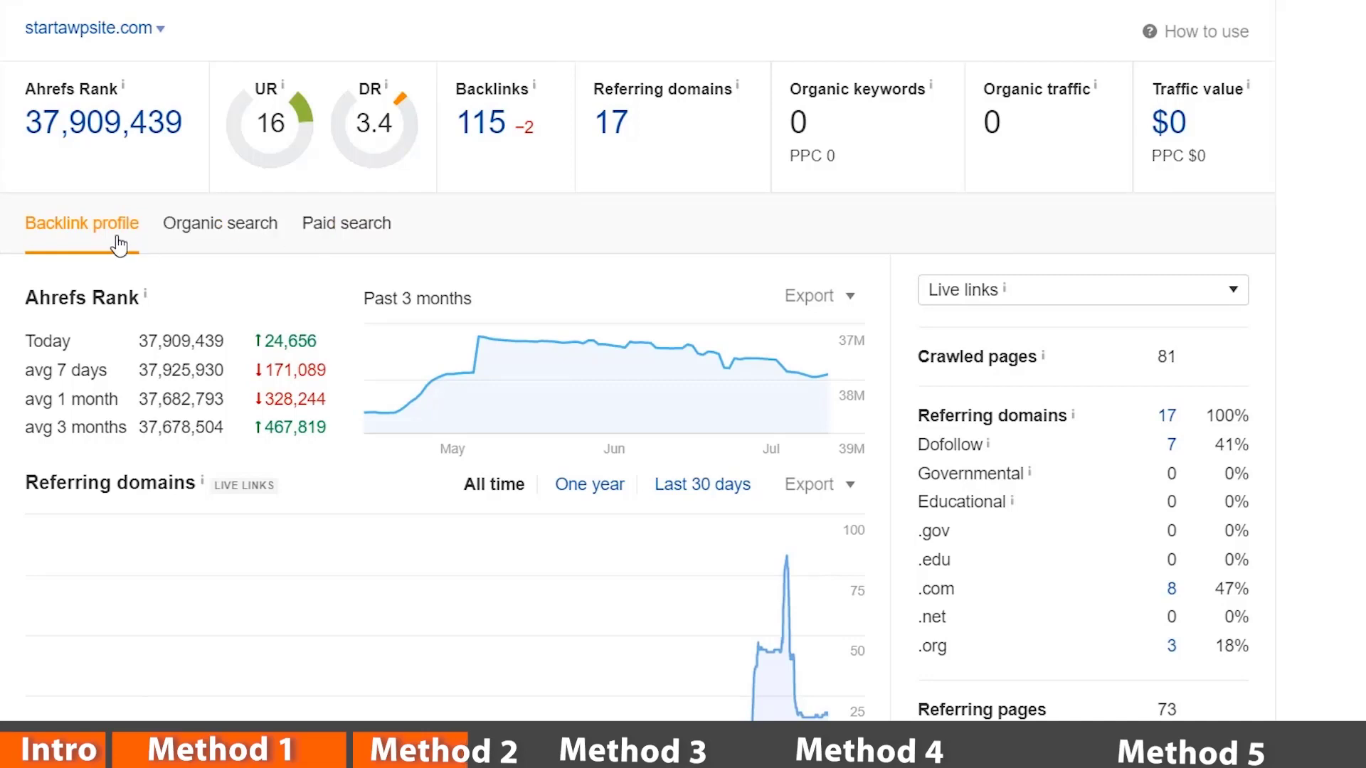
pyautogui.click(194, 234)
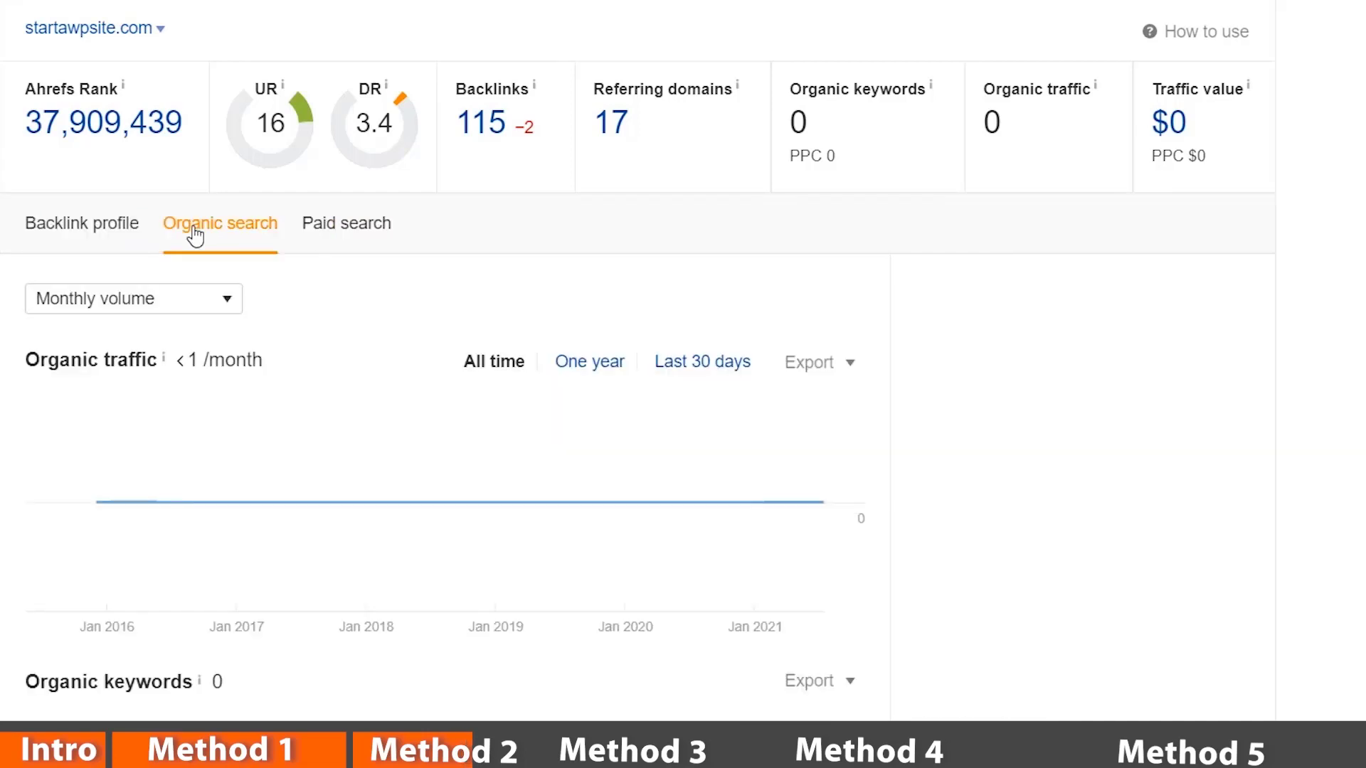
pyautogui.click(100, 224)
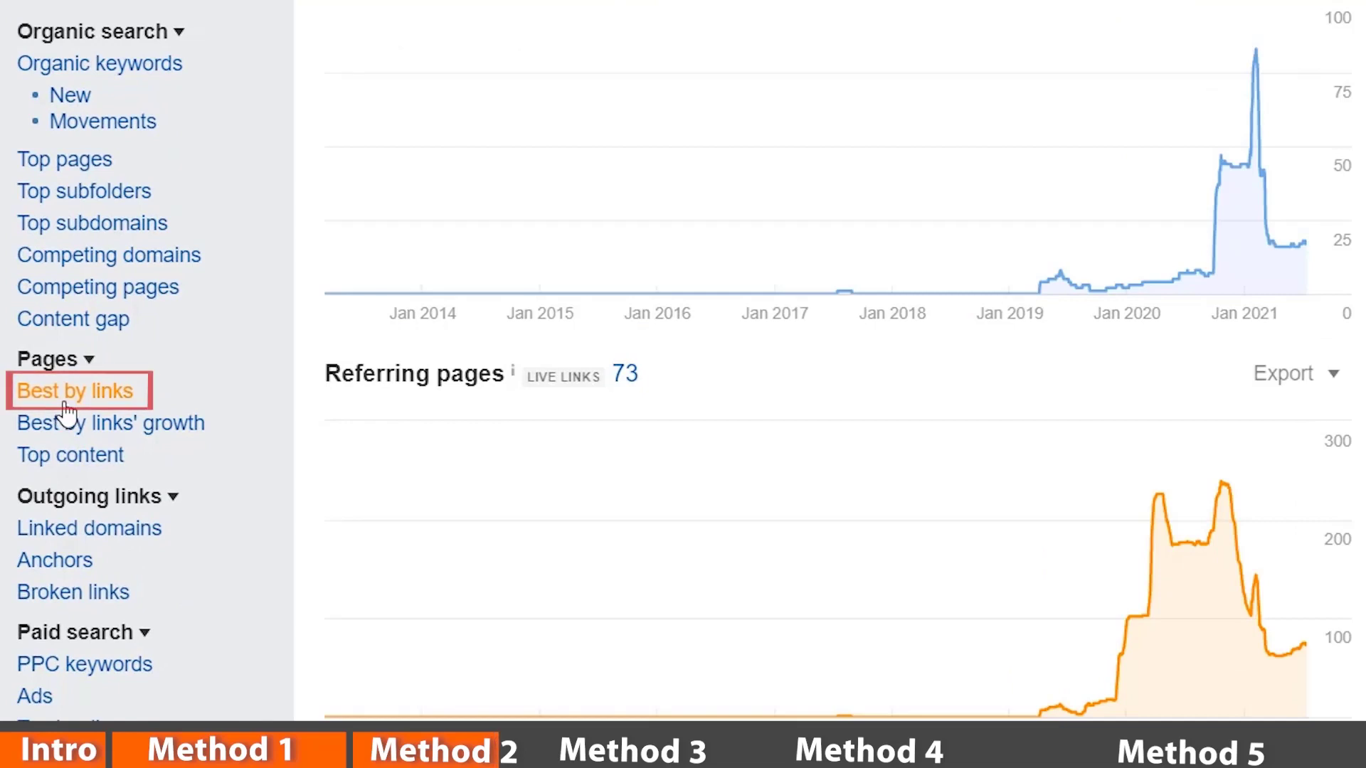
# - Show Best by links pages filtered to HTTP code 404 not found
pyautogui.click(64, 404)
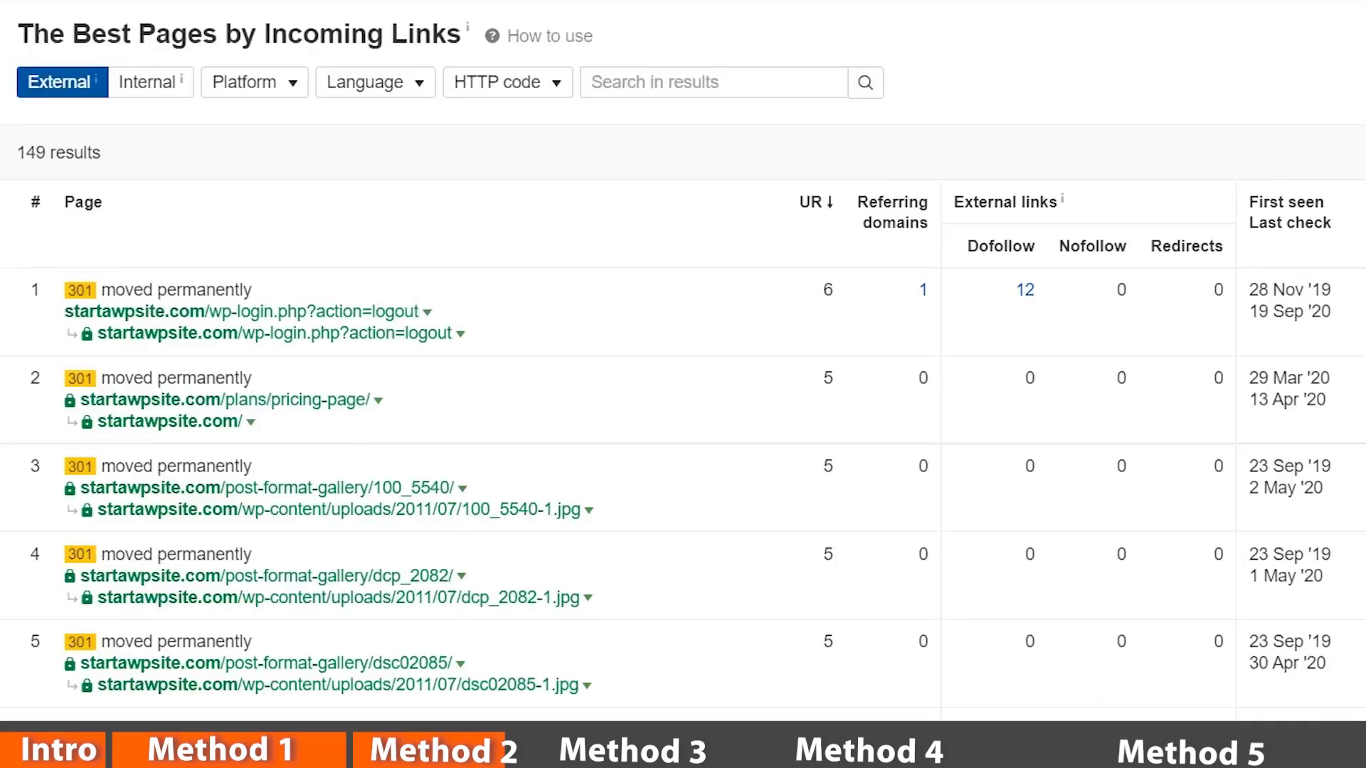
pyautogui.click(482, 87)
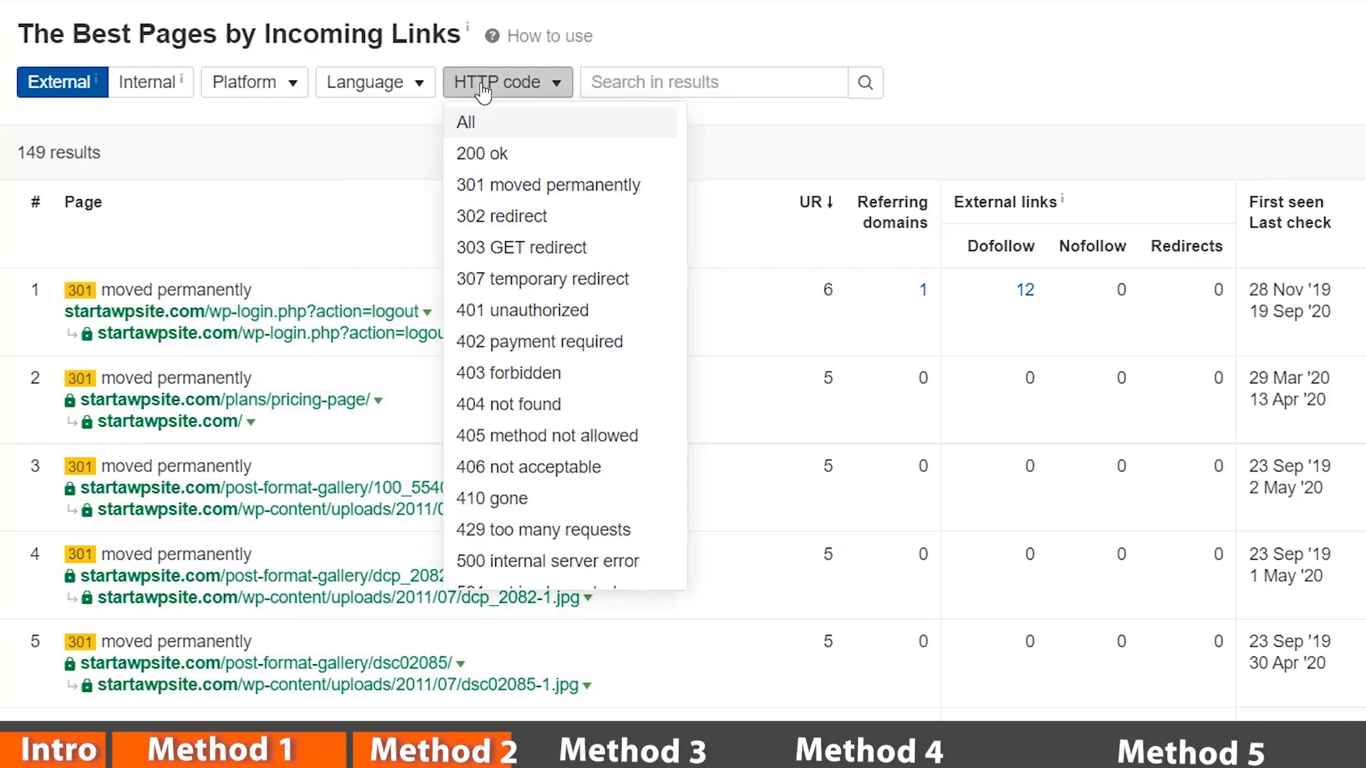
pyautogui.click(508, 404)
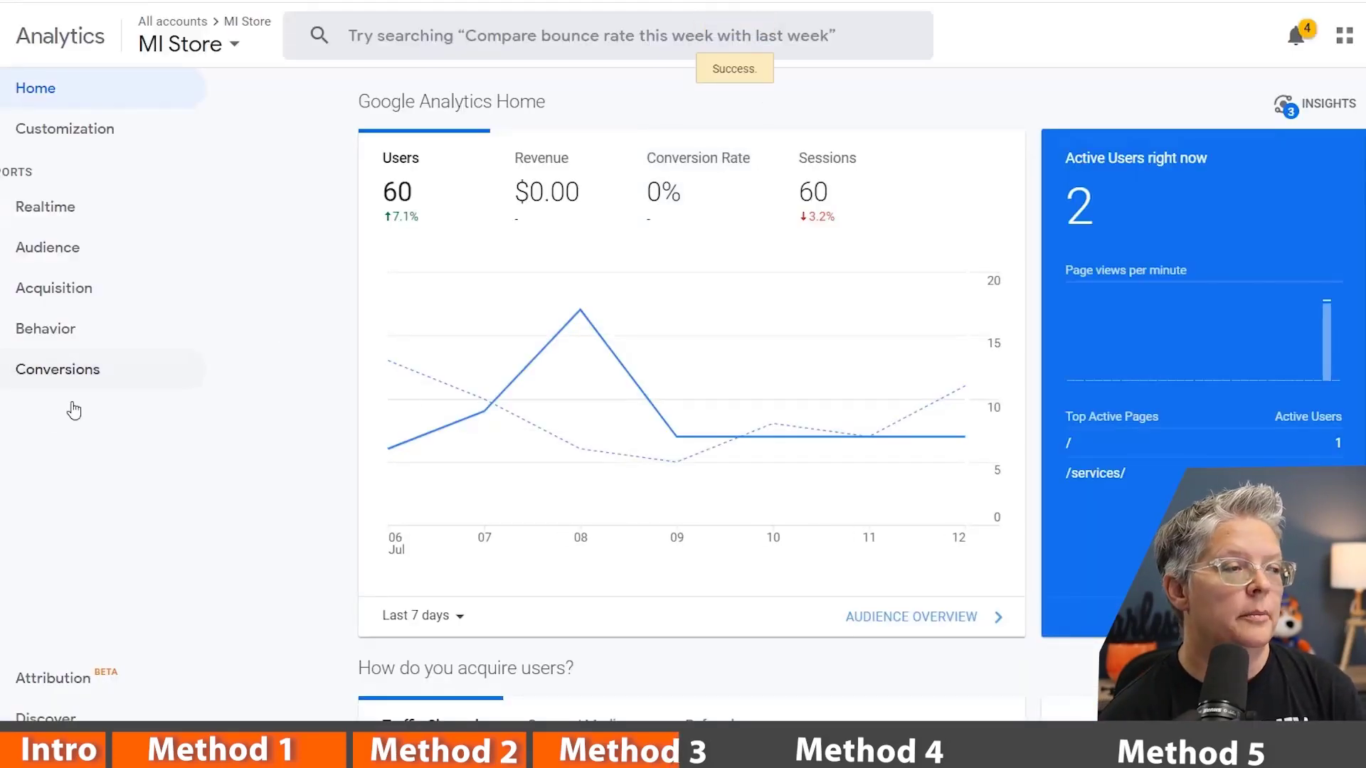
# - Open the Behavior > Site Content > Content Drilldown report
pyautogui.click(37, 331)
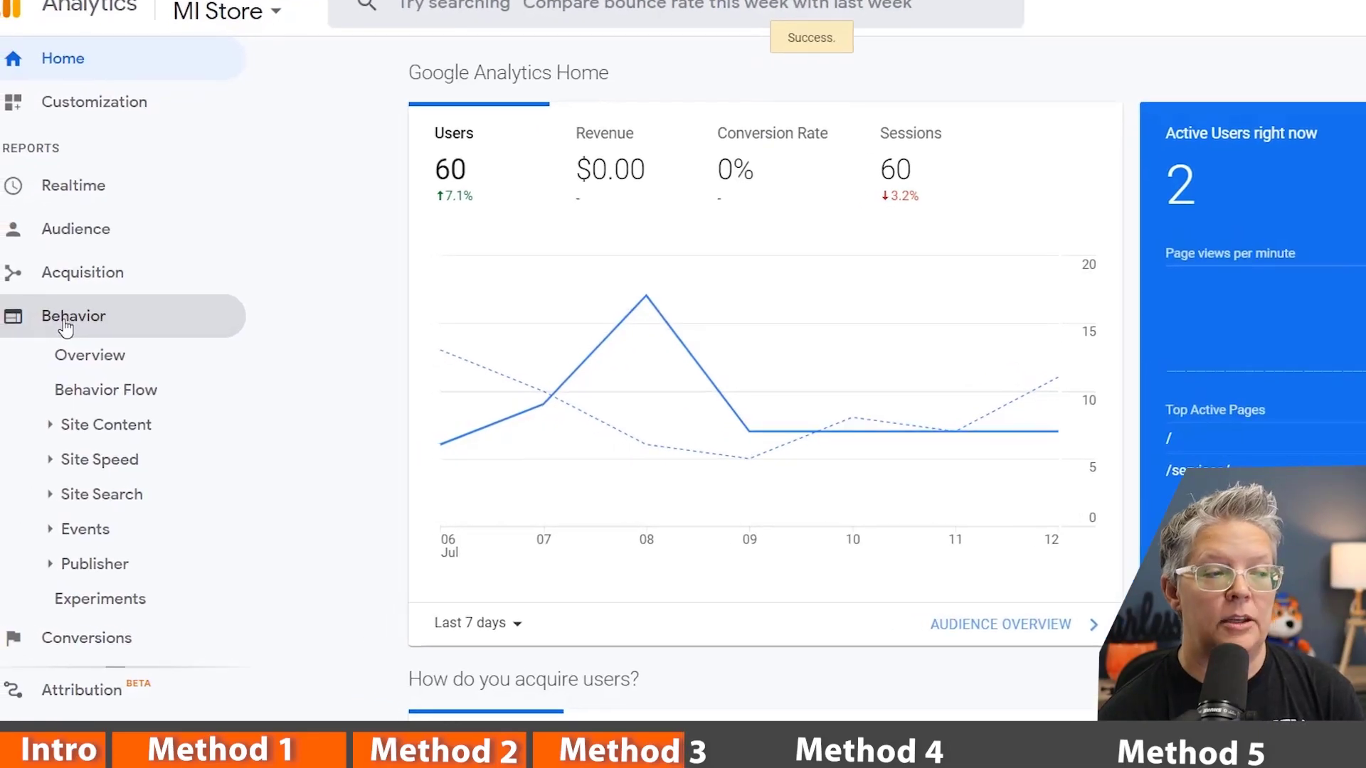
pyautogui.click(111, 424)
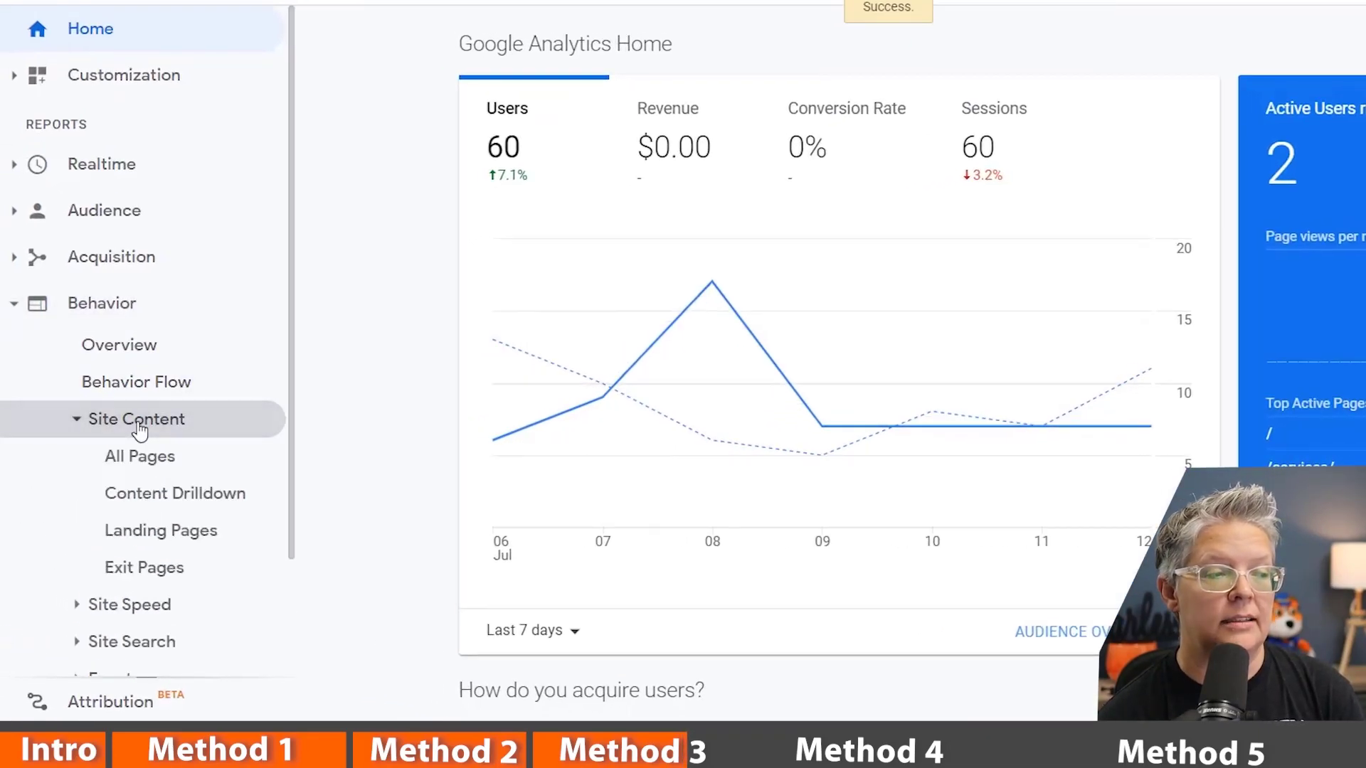
pyautogui.click(168, 501)
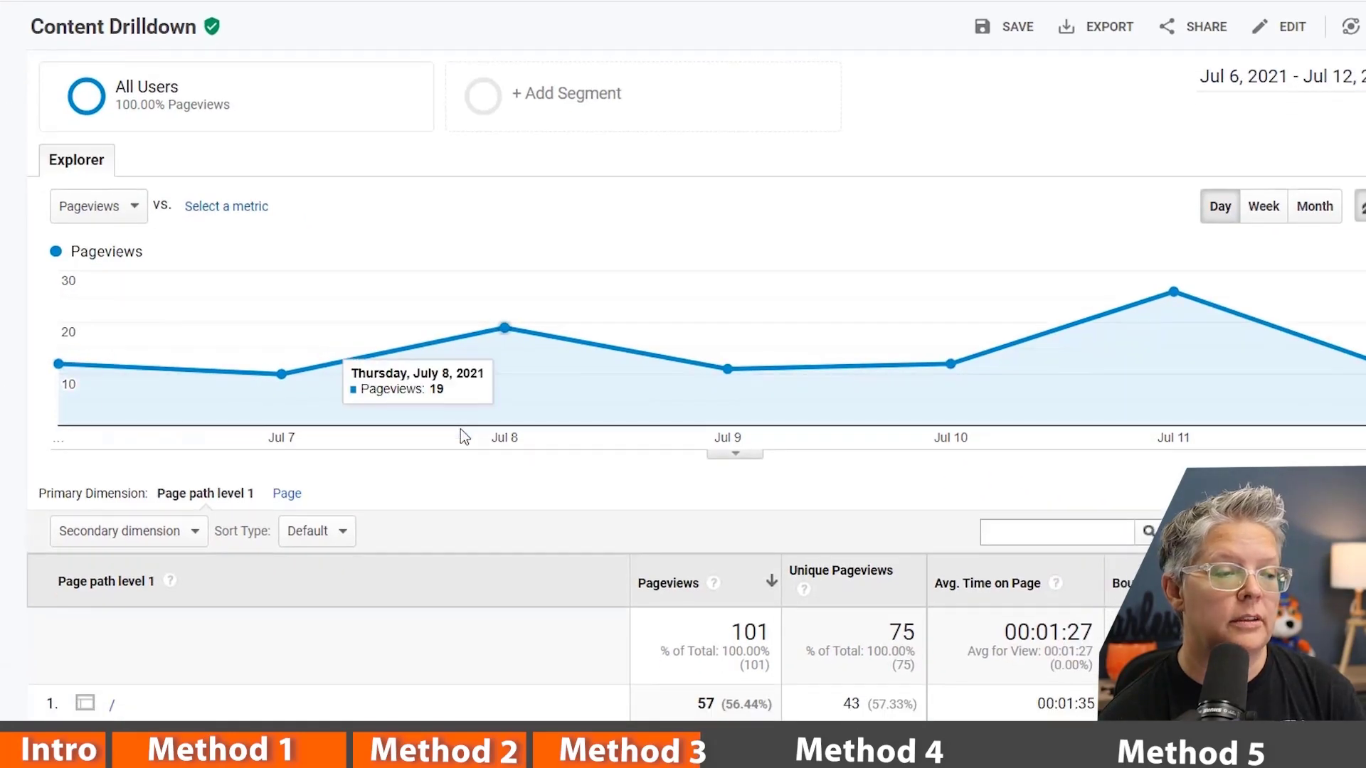
pyautogui.scroll(-4, 462, 430)
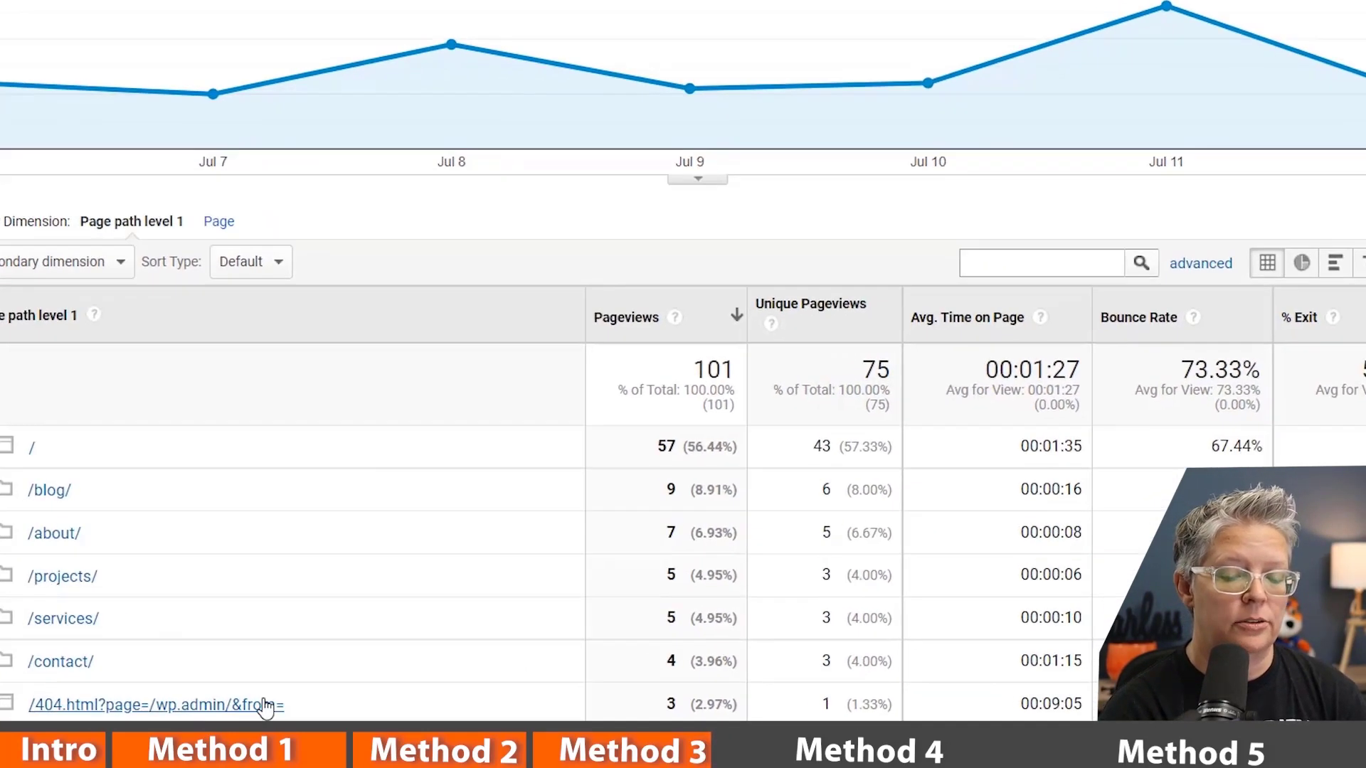
# - Filter the page path table to paths containing 404, then open a new browser tab
pyautogui.click(1283, 75)
pyautogui.write('404')
pyautogui.press('Return')
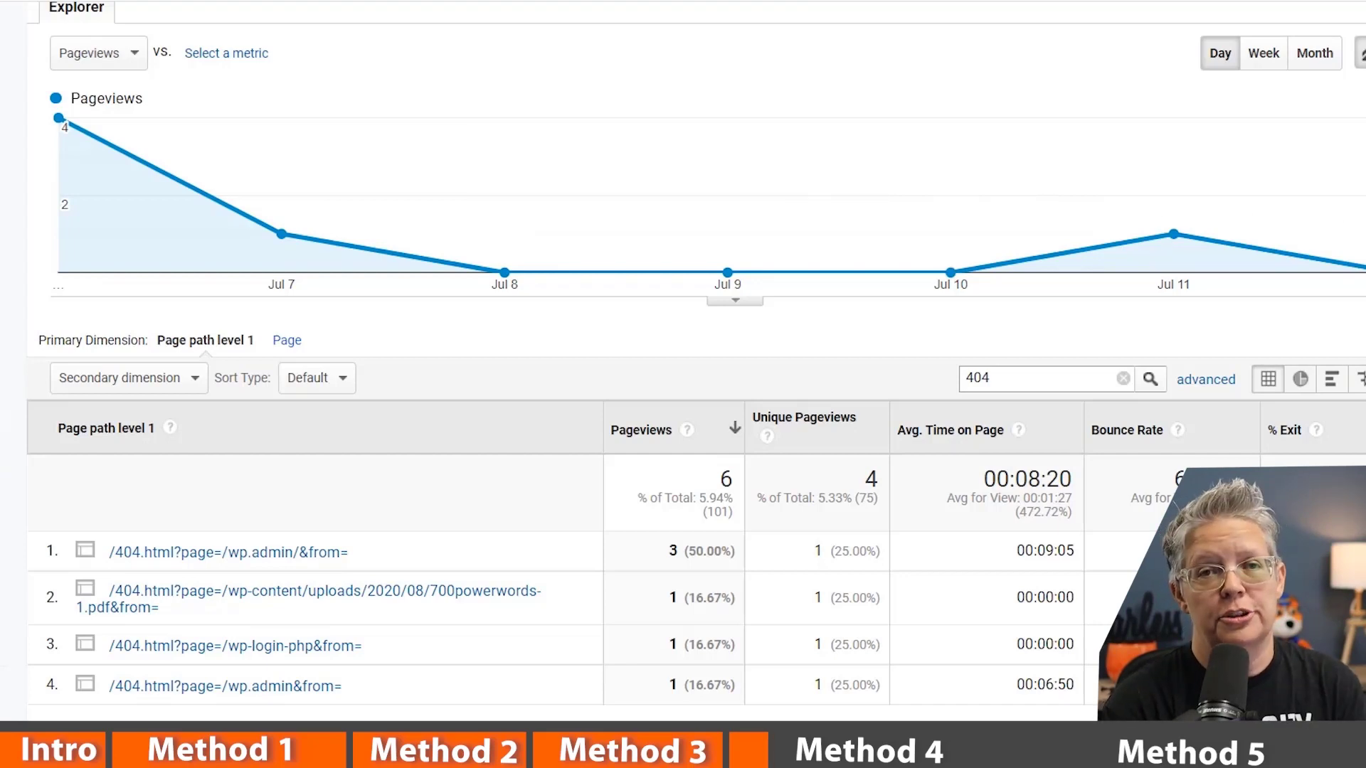
pyautogui.click(402, 15)
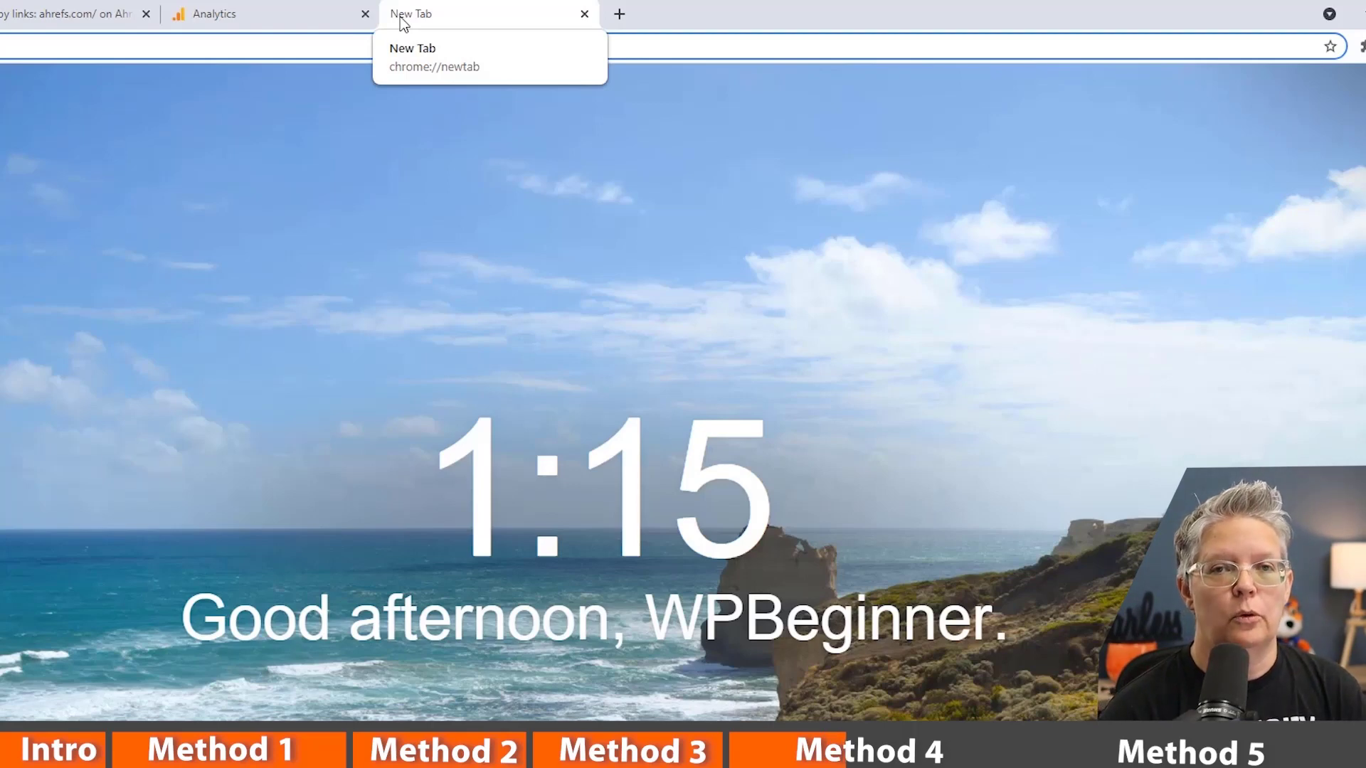
# - Go to search.google.com/search-console and enter Google Search Console
pyautogui.write('search.google.com/search-console')
pyautogui.press('Return')
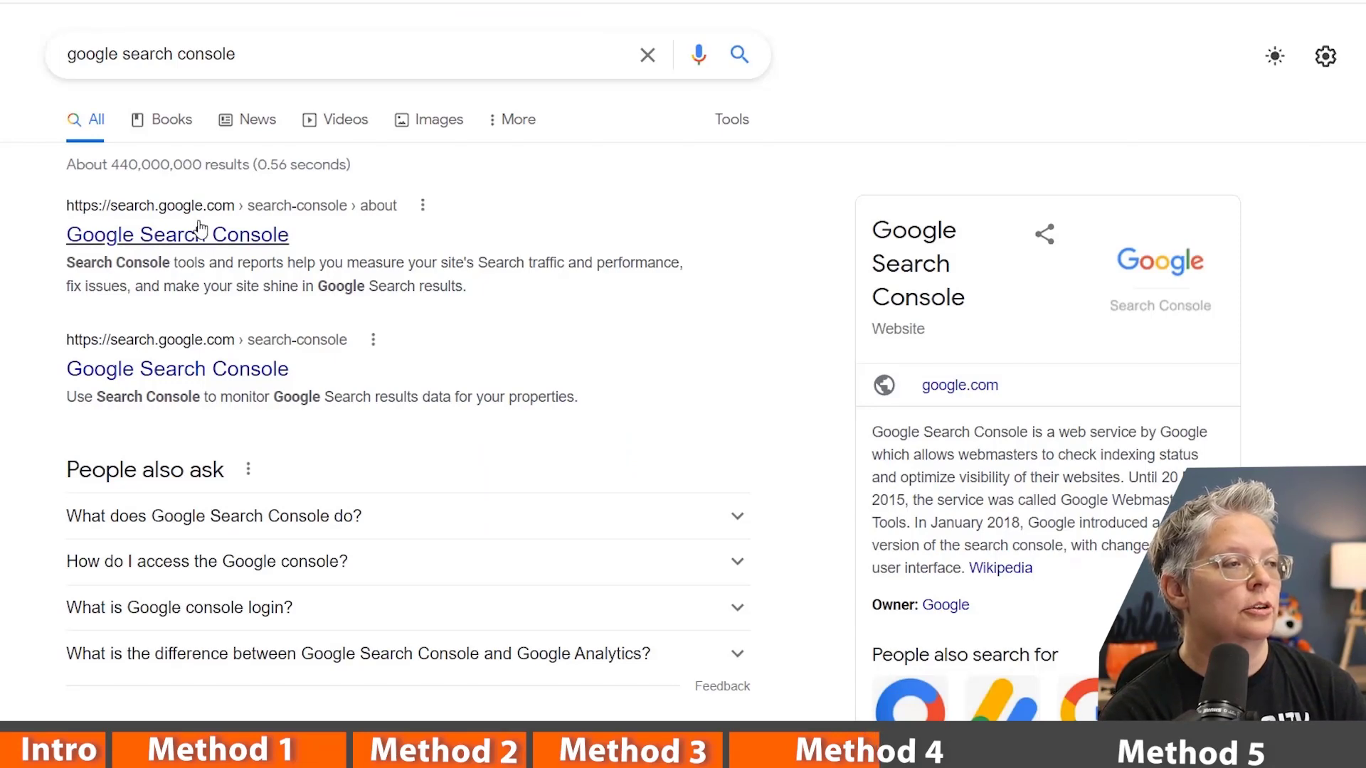
pyautogui.click(195, 234)
# - Open the Coverage report and hide excluded pages from its chart
pyautogui.click(203, 621)
pyautogui.click(91, 344)
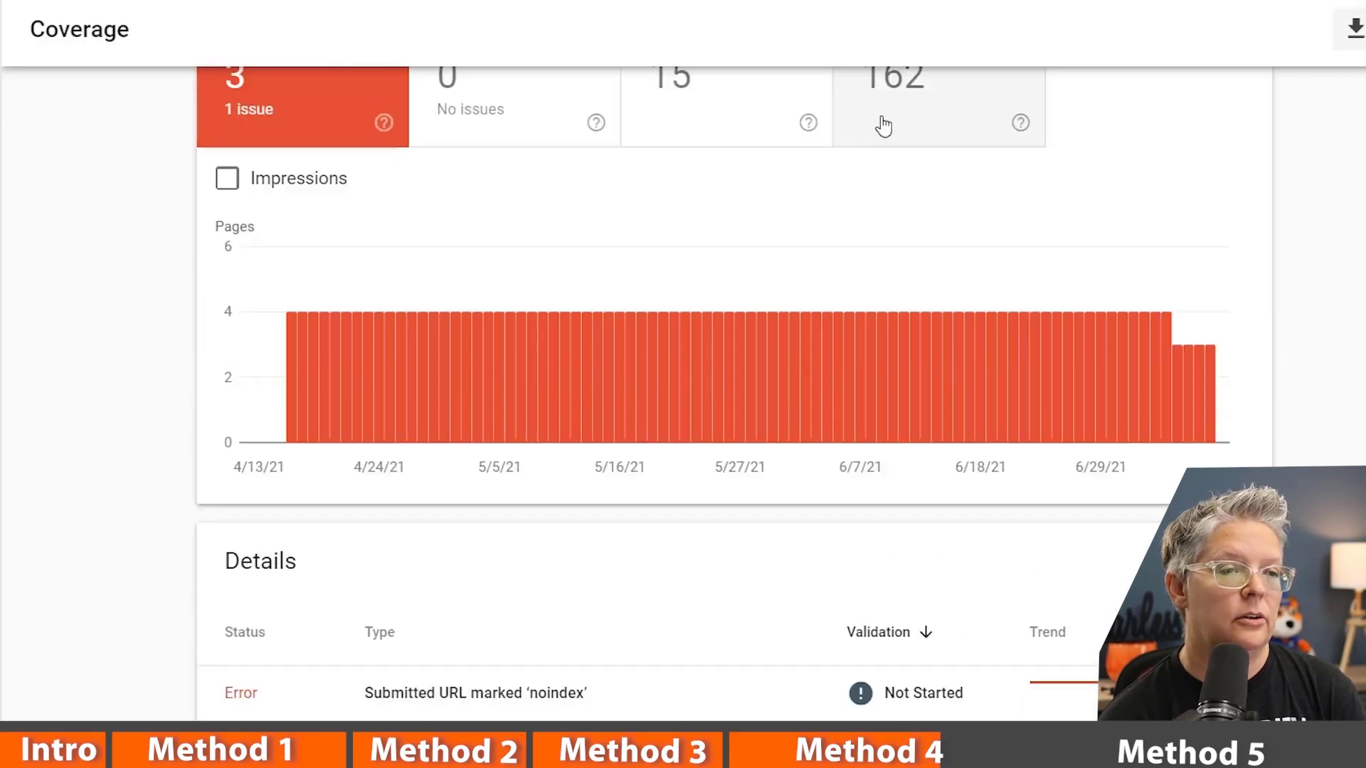
pyautogui.scroll(1, 885, 128)
pyautogui.click(882, 117)
pyautogui.scroll(-8, 720, 366)
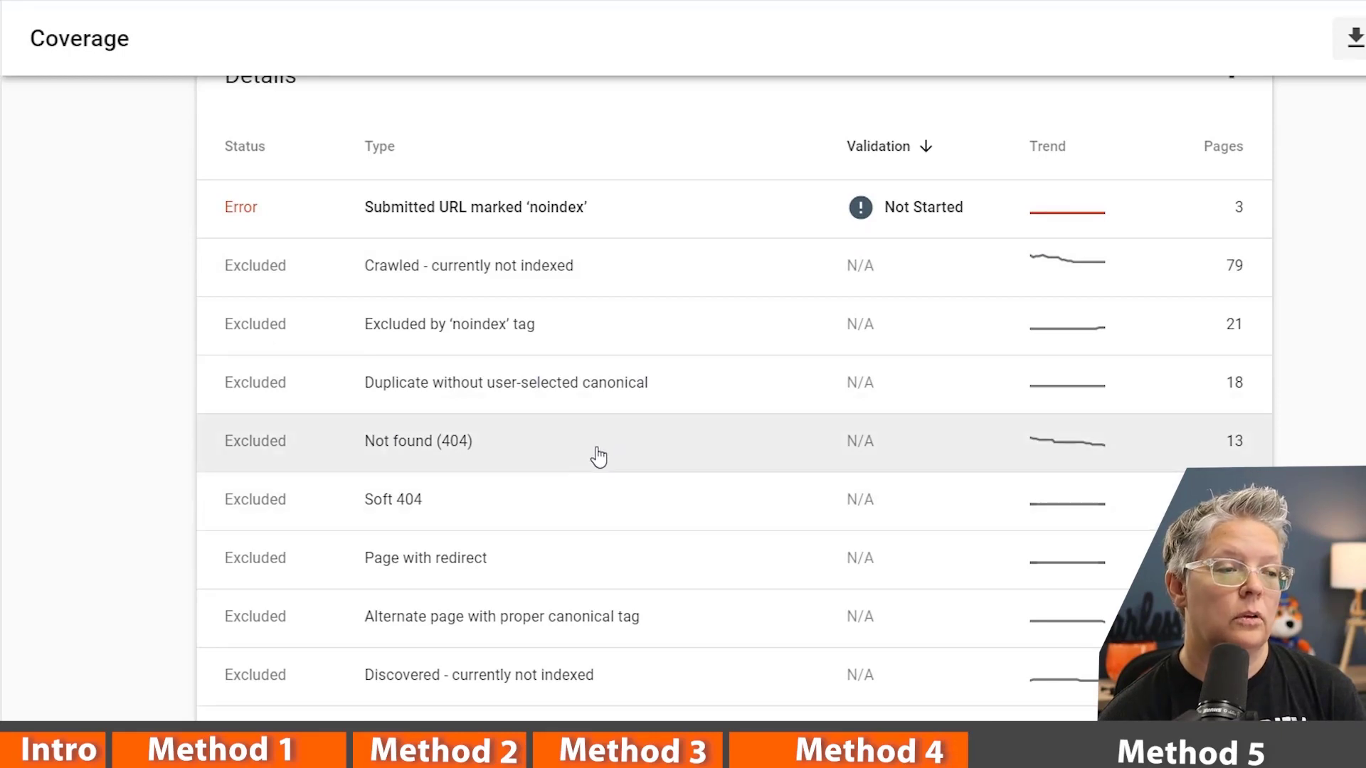
# - Open the Not found (404) details and review the example URLs
pyautogui.click(603, 446)
pyautogui.scroll(-5, 879, 360)
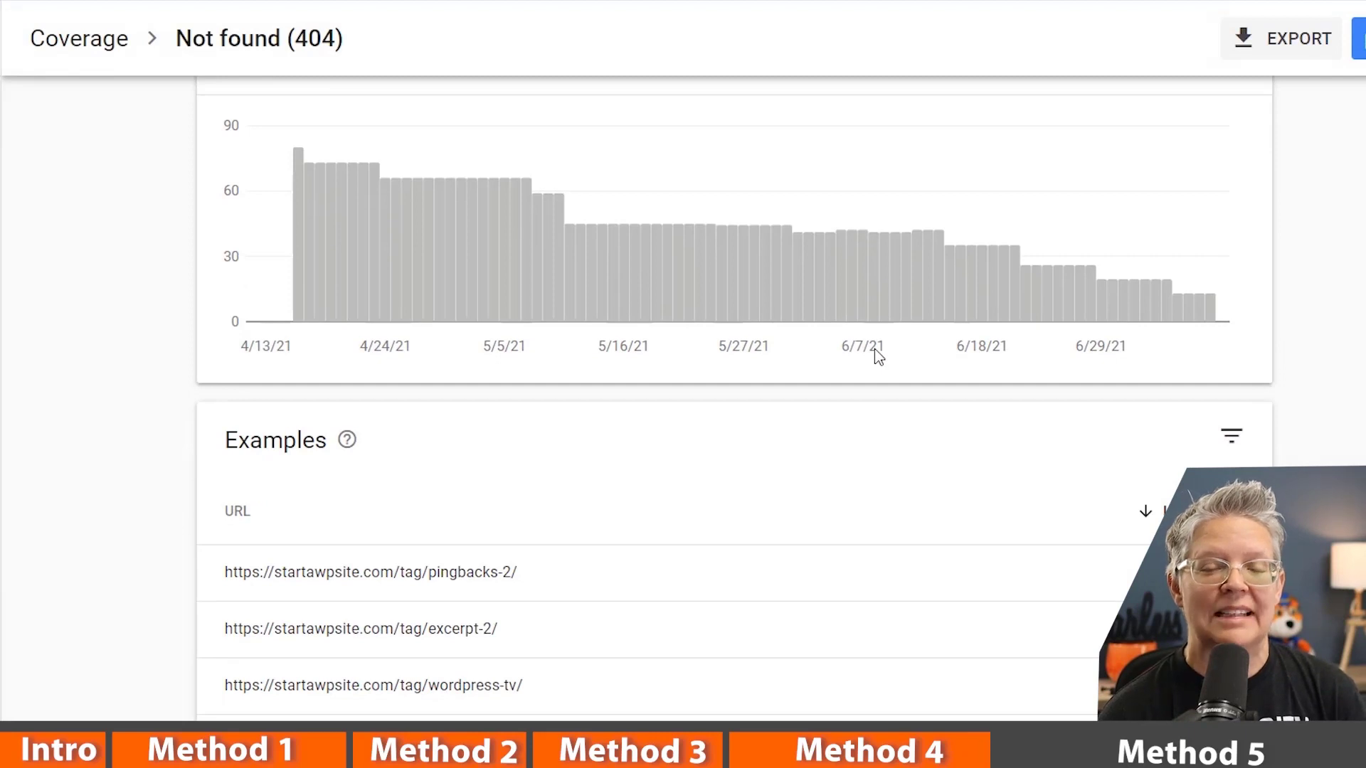
pyautogui.scroll(-2, 873, 353)
pyautogui.scroll(3, 889, 341)
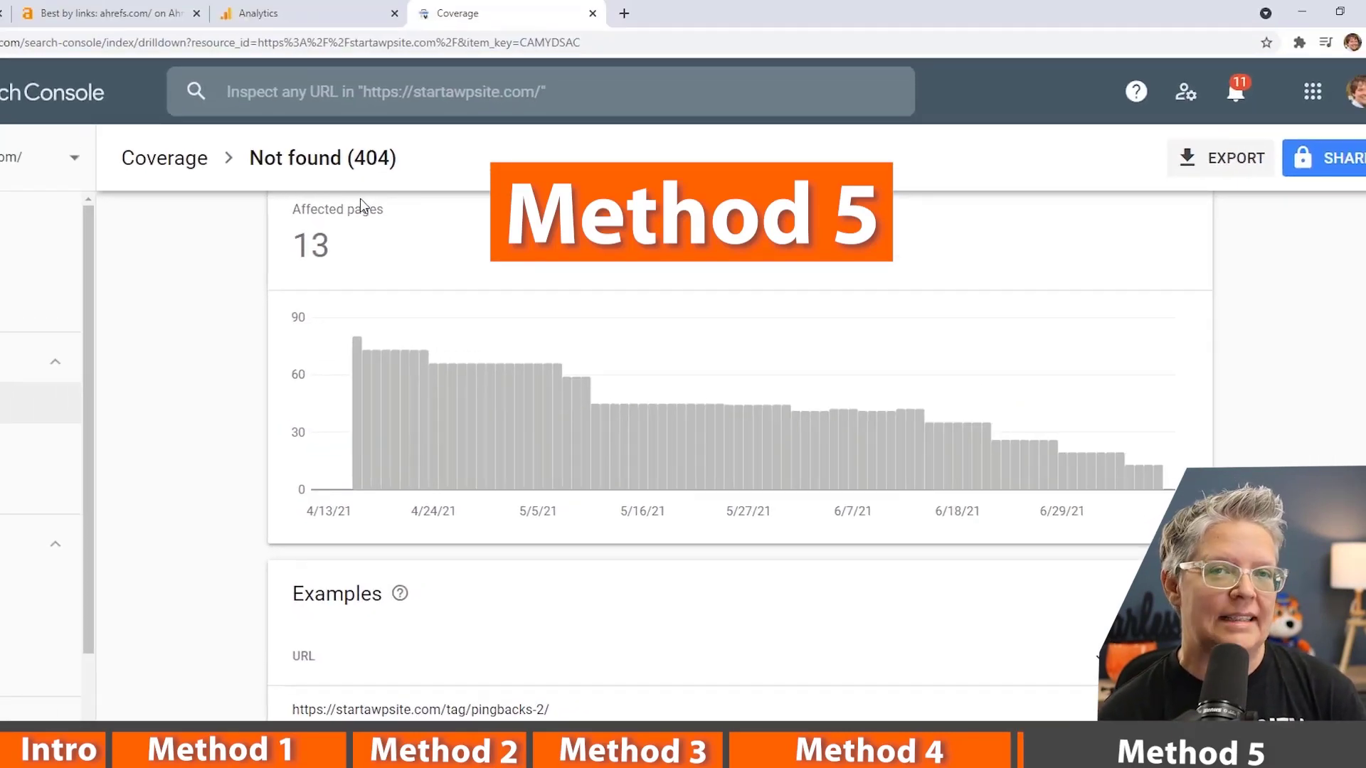
# - Search WordPress's Plugins > Add New for 'broken link checker'
pyautogui.click(0, 21)
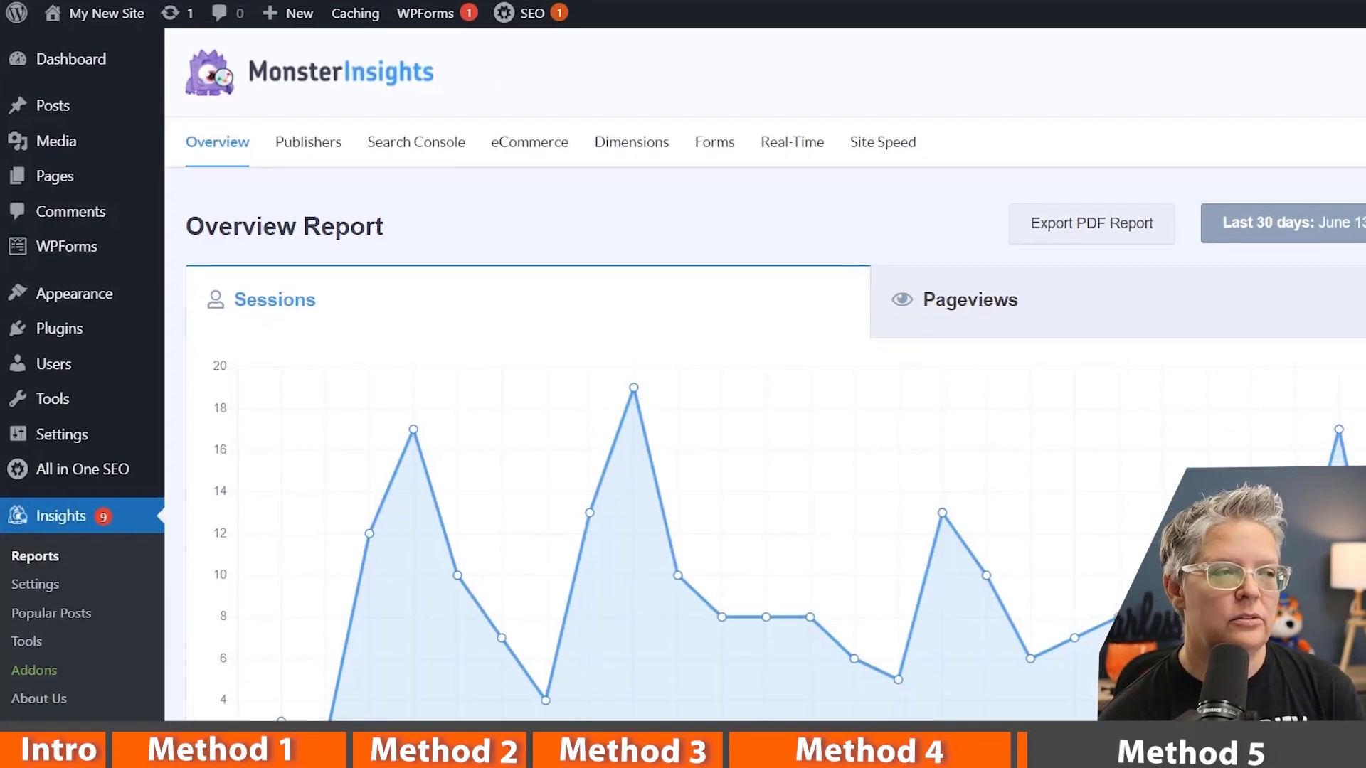
pyautogui.moveTo(67, 333)
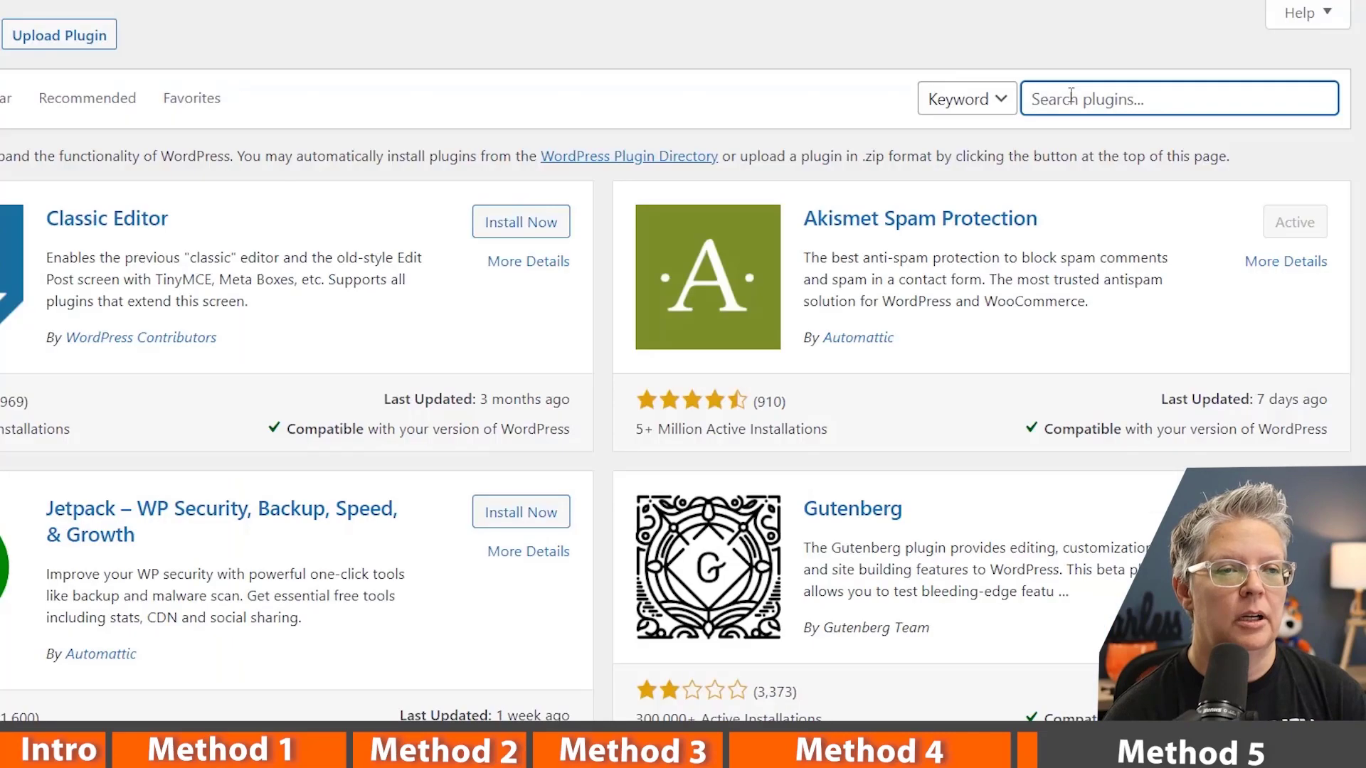
pyautogui.write('broken link checker')
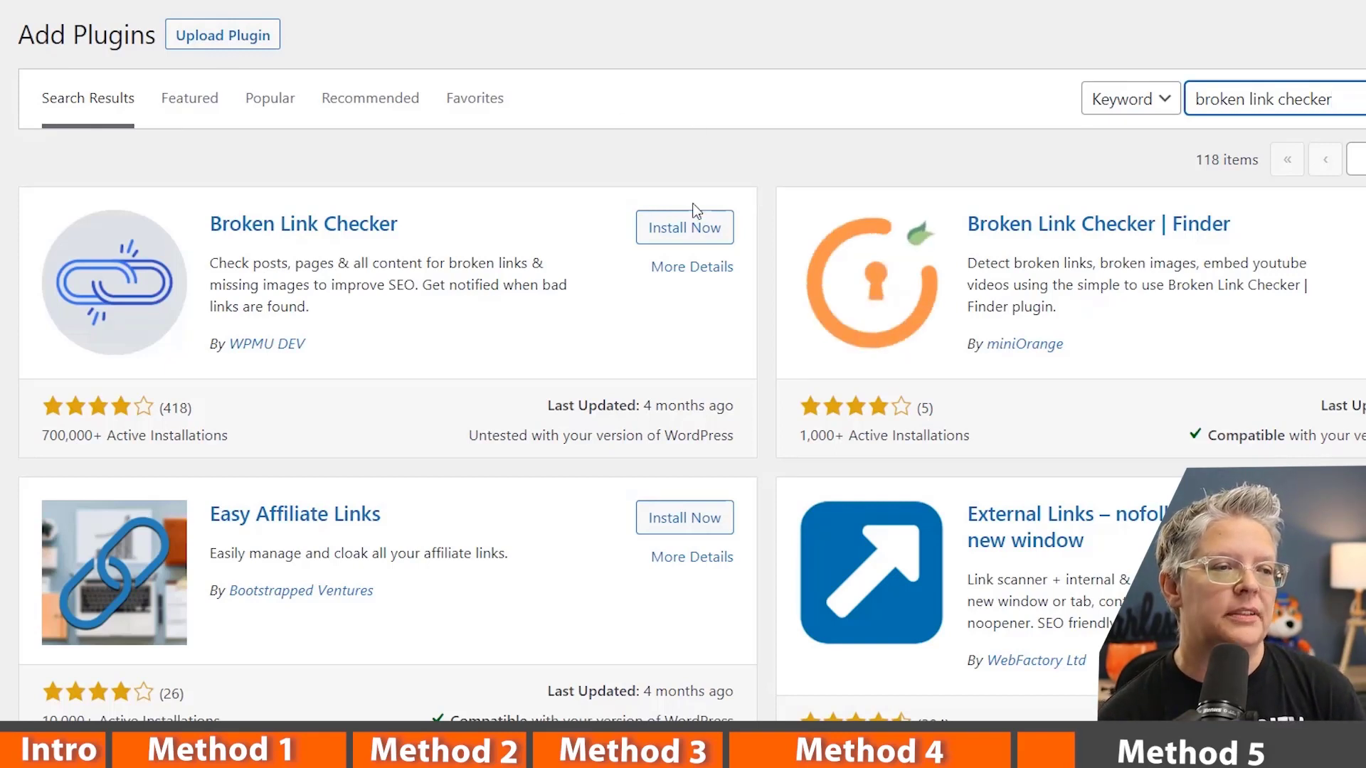
# - Install and activate the Broken Link Checker plugin
pyautogui.click(690, 228)
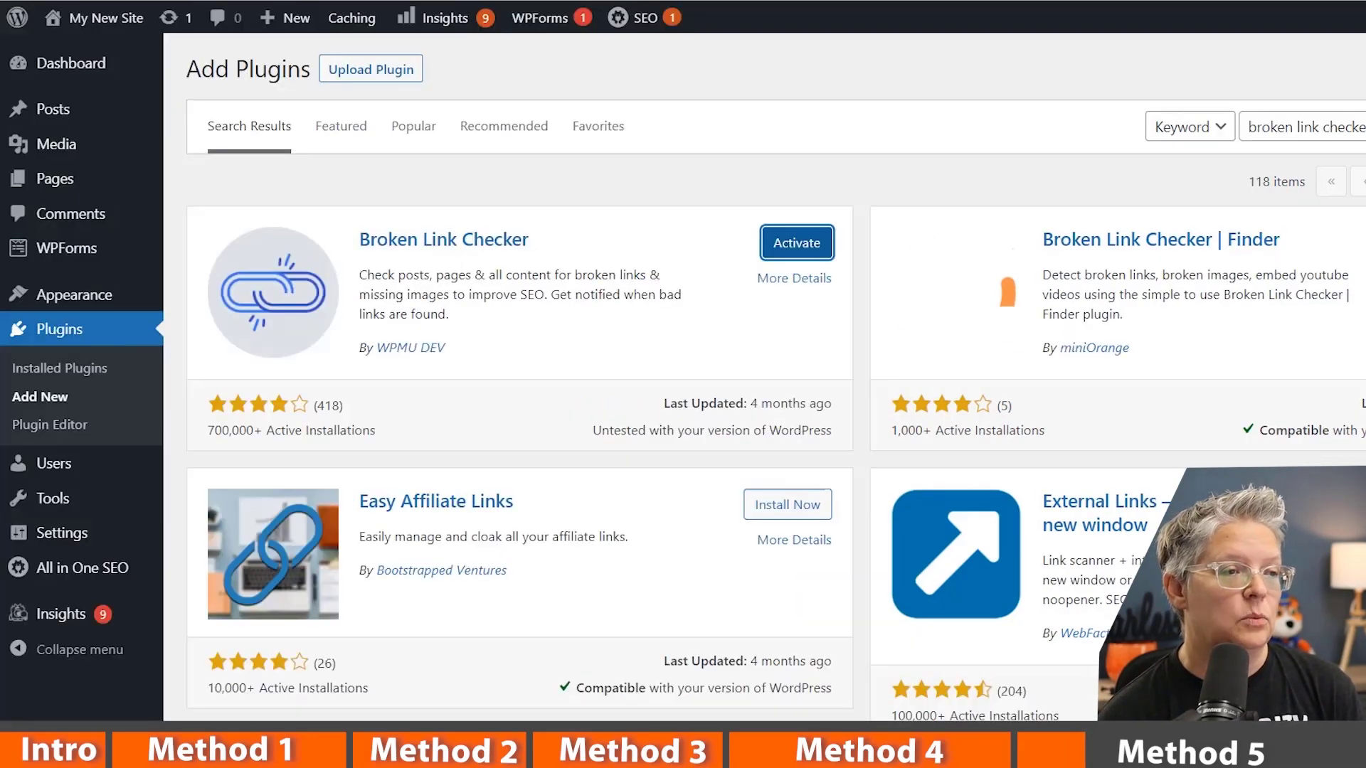
pyautogui.click(694, 228)
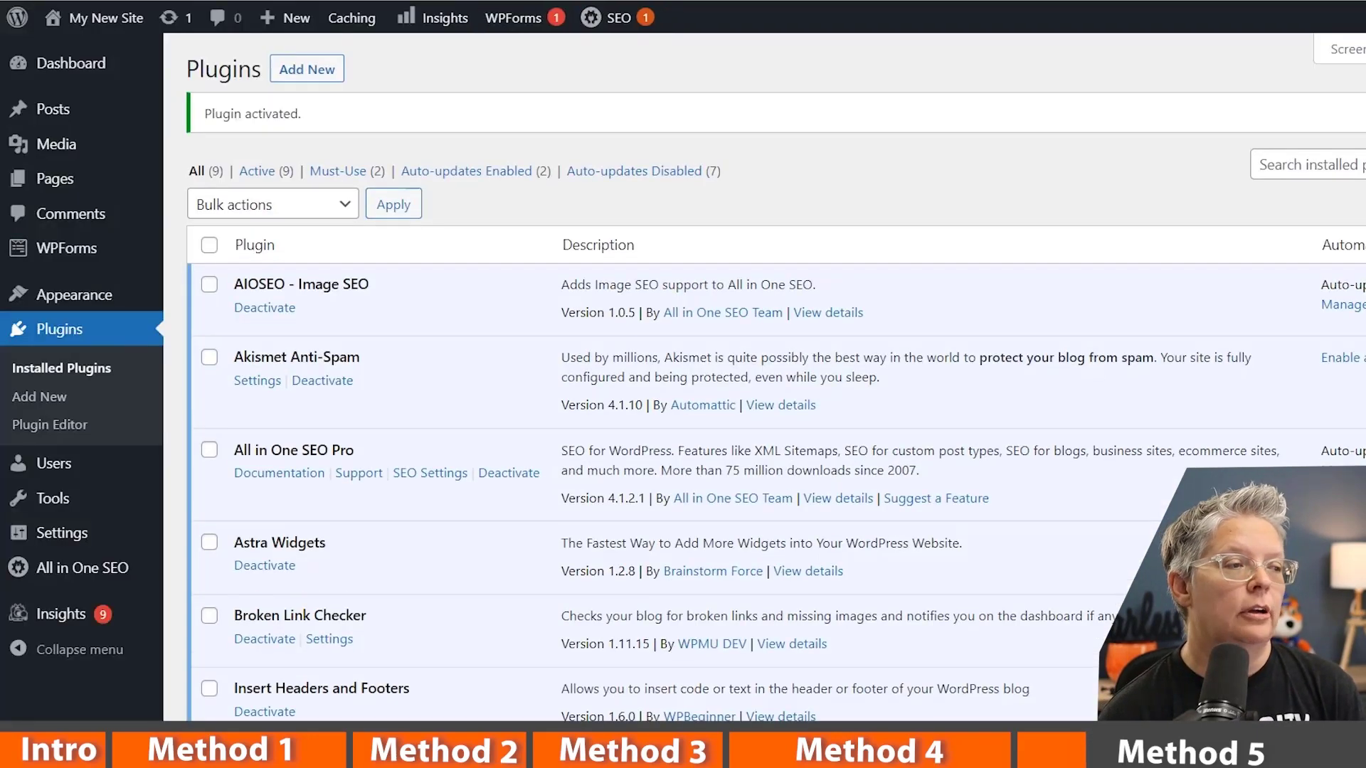
pyautogui.scroll(-5, 264, 446)
pyautogui.scroll(1, 265, 442)
pyautogui.scroll(-1, 214, 455)
# - Open Settings > Link Checker to view the plugin's options
pyautogui.moveTo(98, 452)
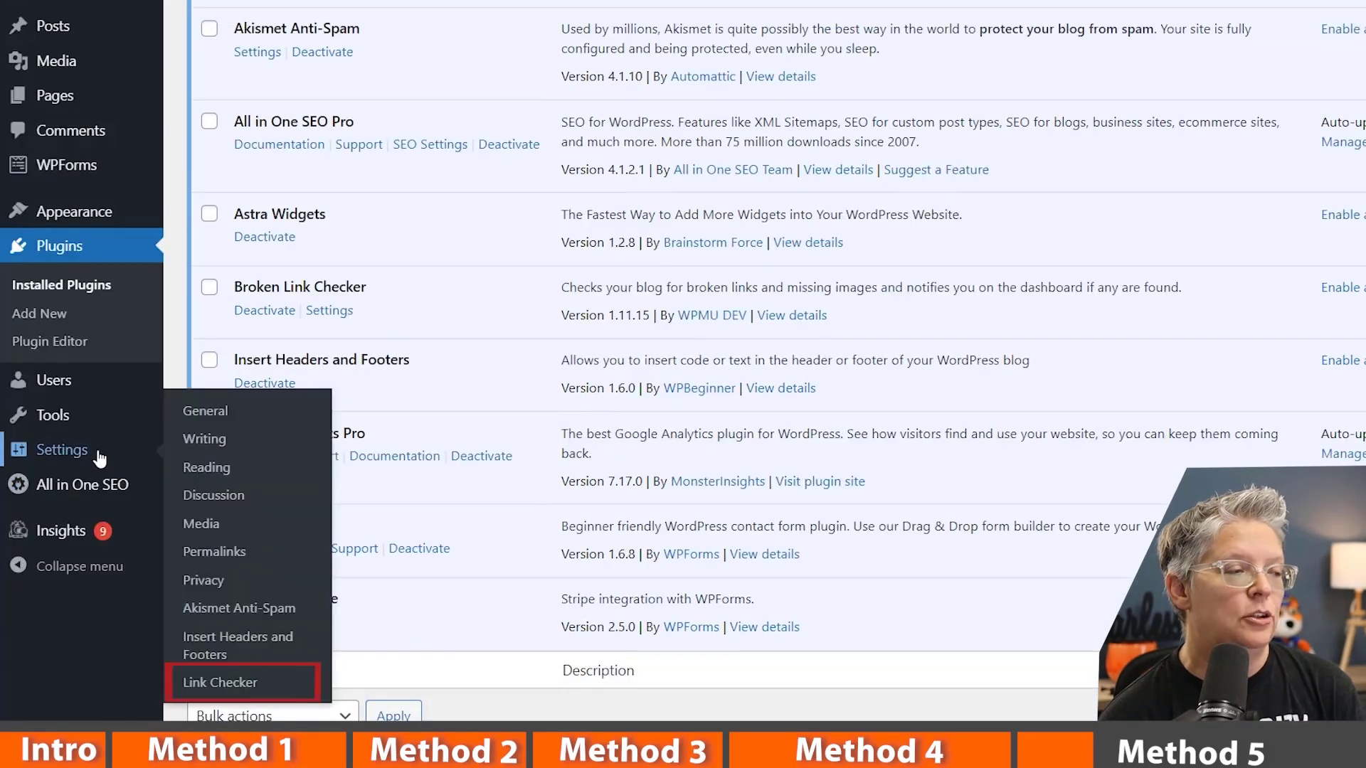
pyautogui.click(220, 683)
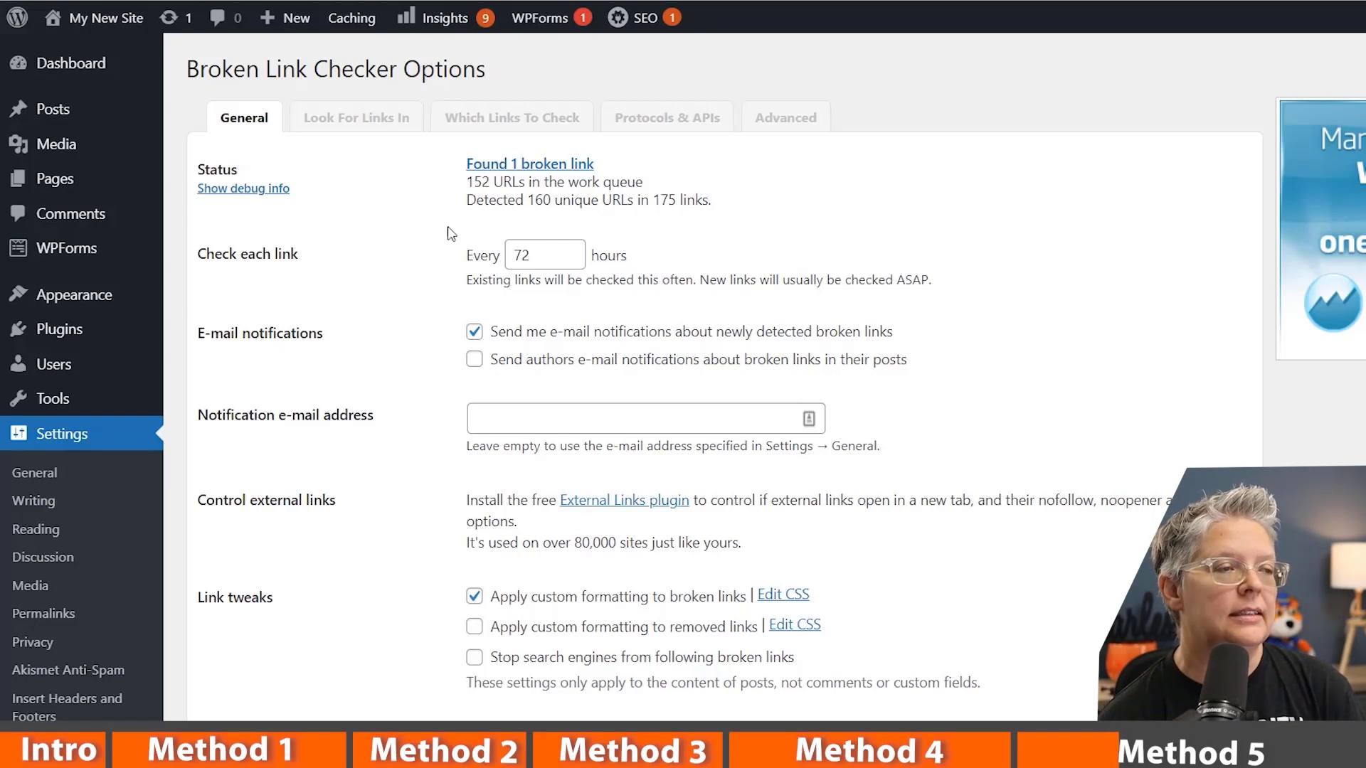
pyautogui.scroll(-1, 437, 212)
pyautogui.scroll(1, 437, 212)
# - Open the found broken link, confirm its URL returns 404, and reload the broken links list
pyautogui.click(544, 165)
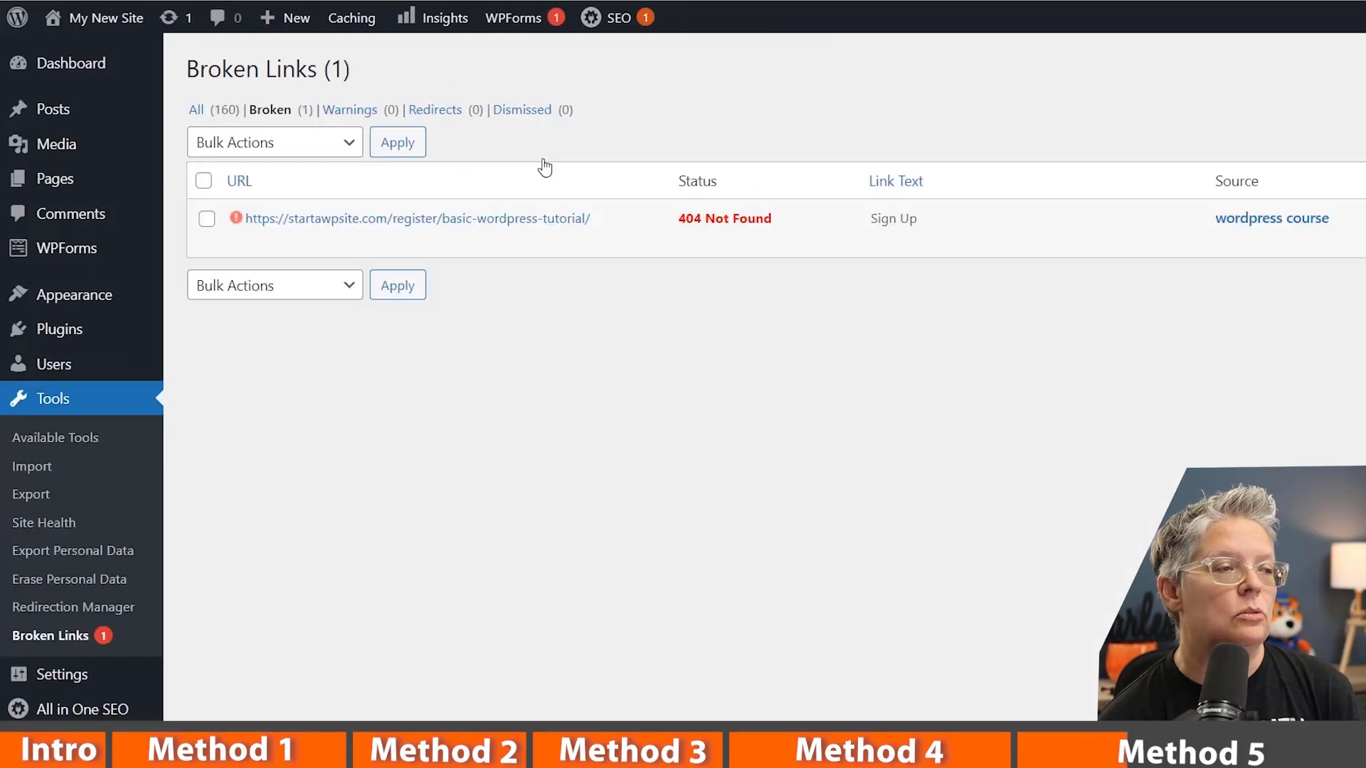
pyautogui.moveTo(503, 223)
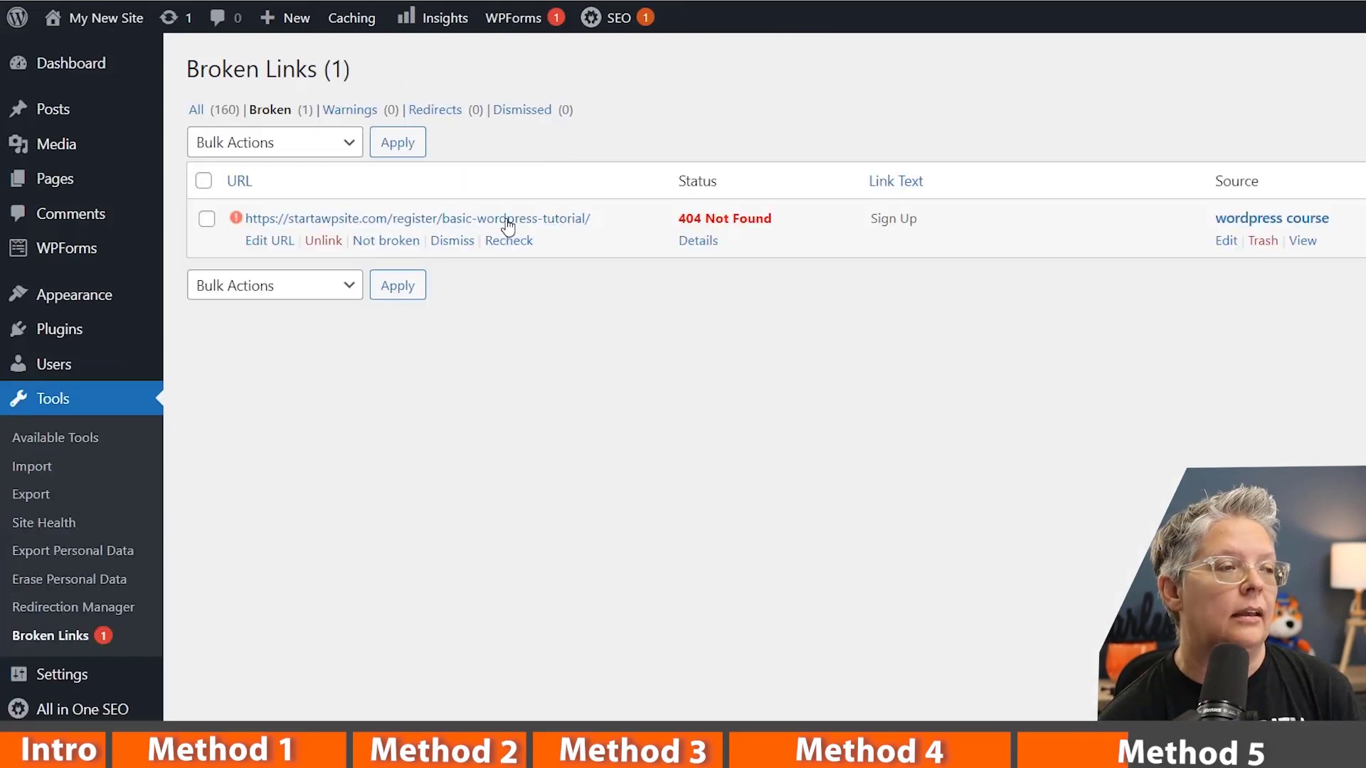
pyautogui.click(369, 221)
pyautogui.hotkey('alt', 'Left')
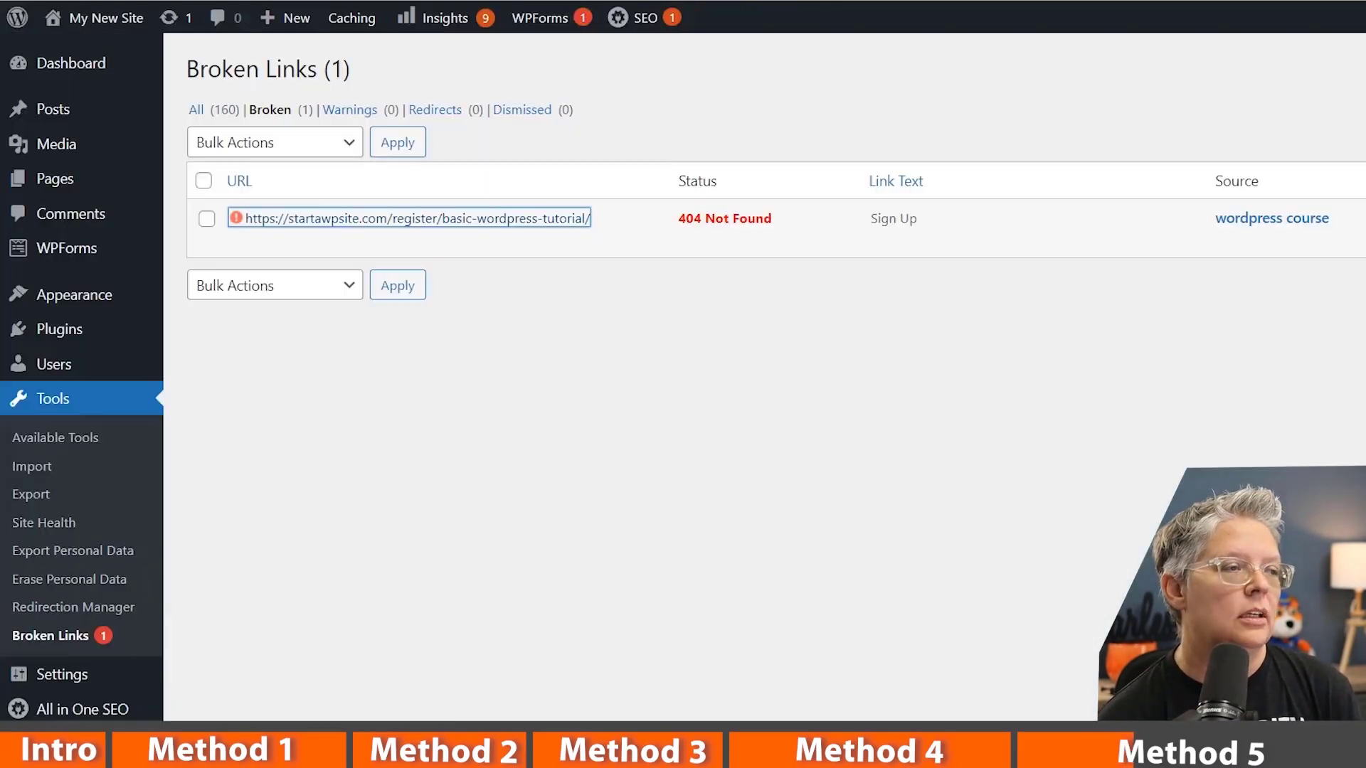
pyautogui.moveTo(292, 260)
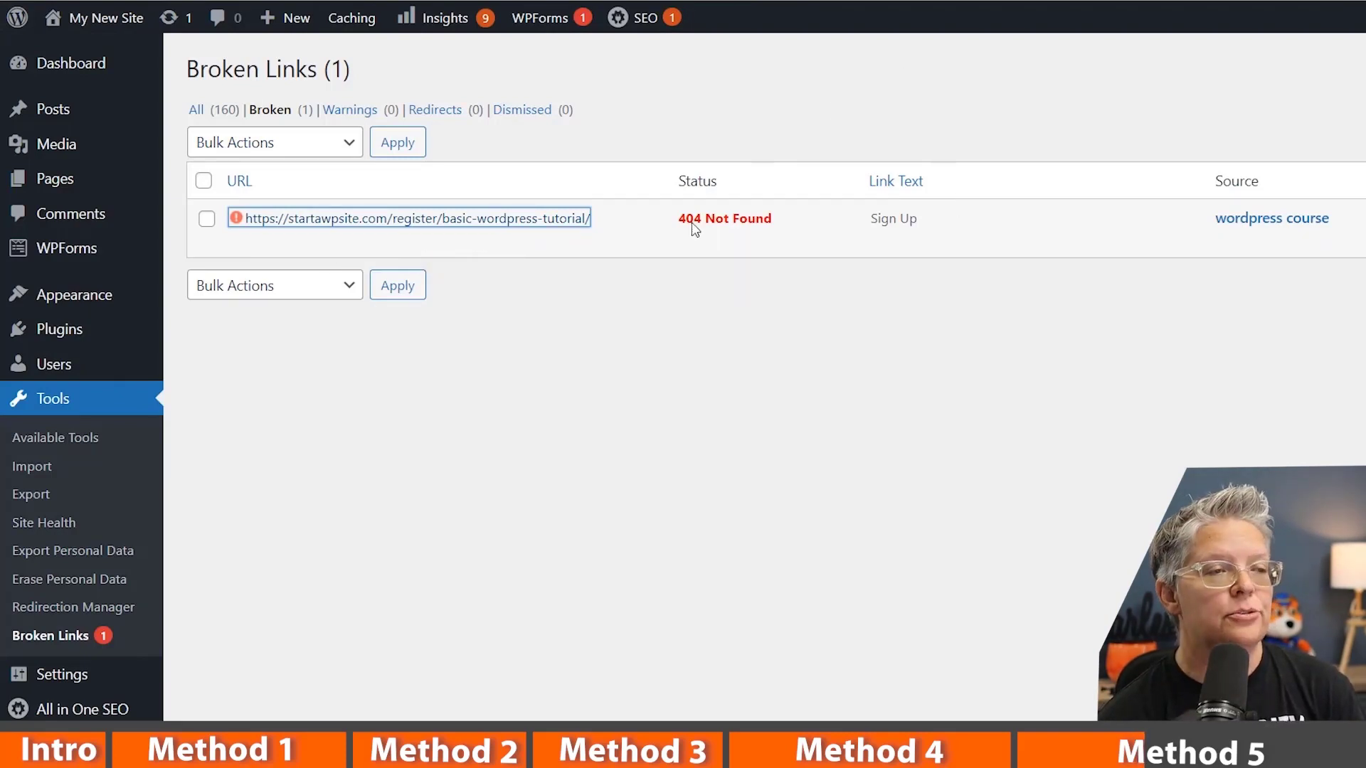
pyautogui.click(83, 637)
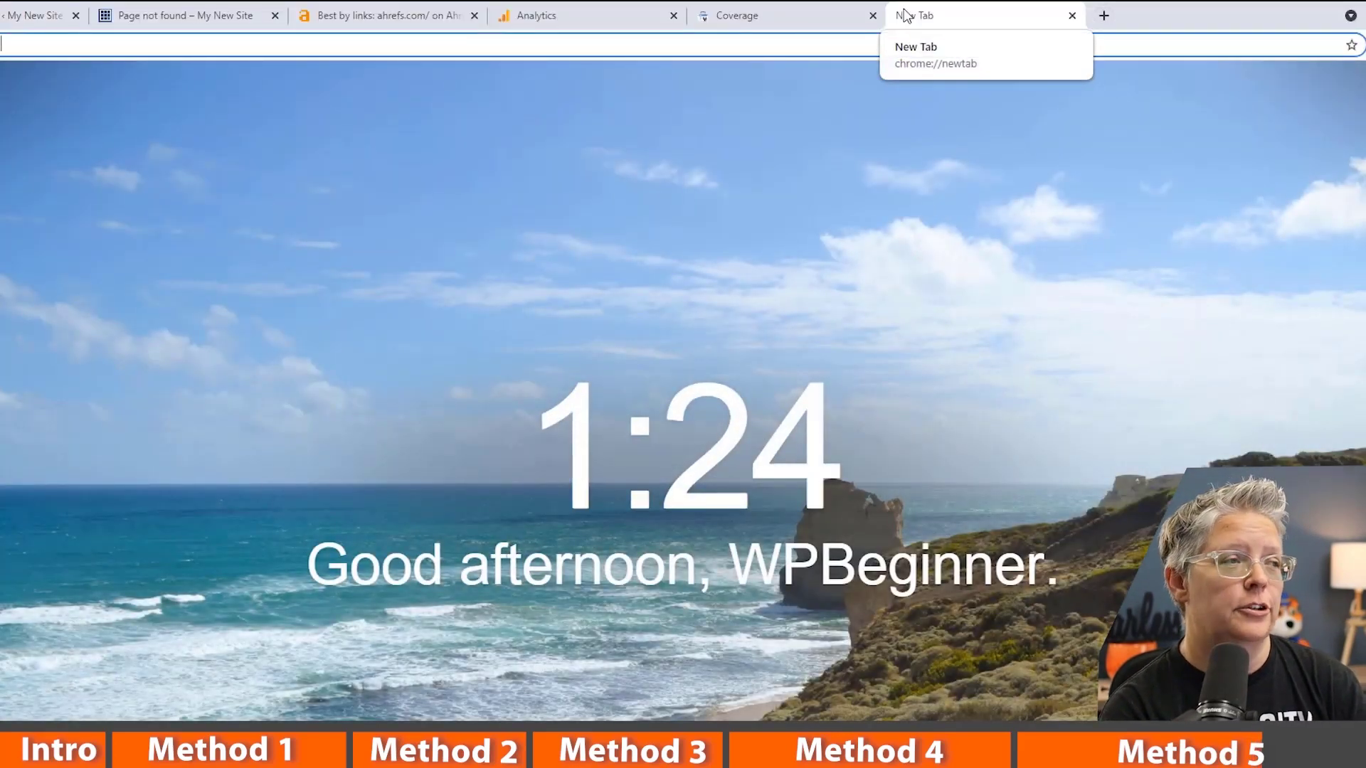
# - Load aioseo.com from the address bar, then return to WordPress's Broken Links list
pyautogui.write('aios')
pyautogui.press('Return')
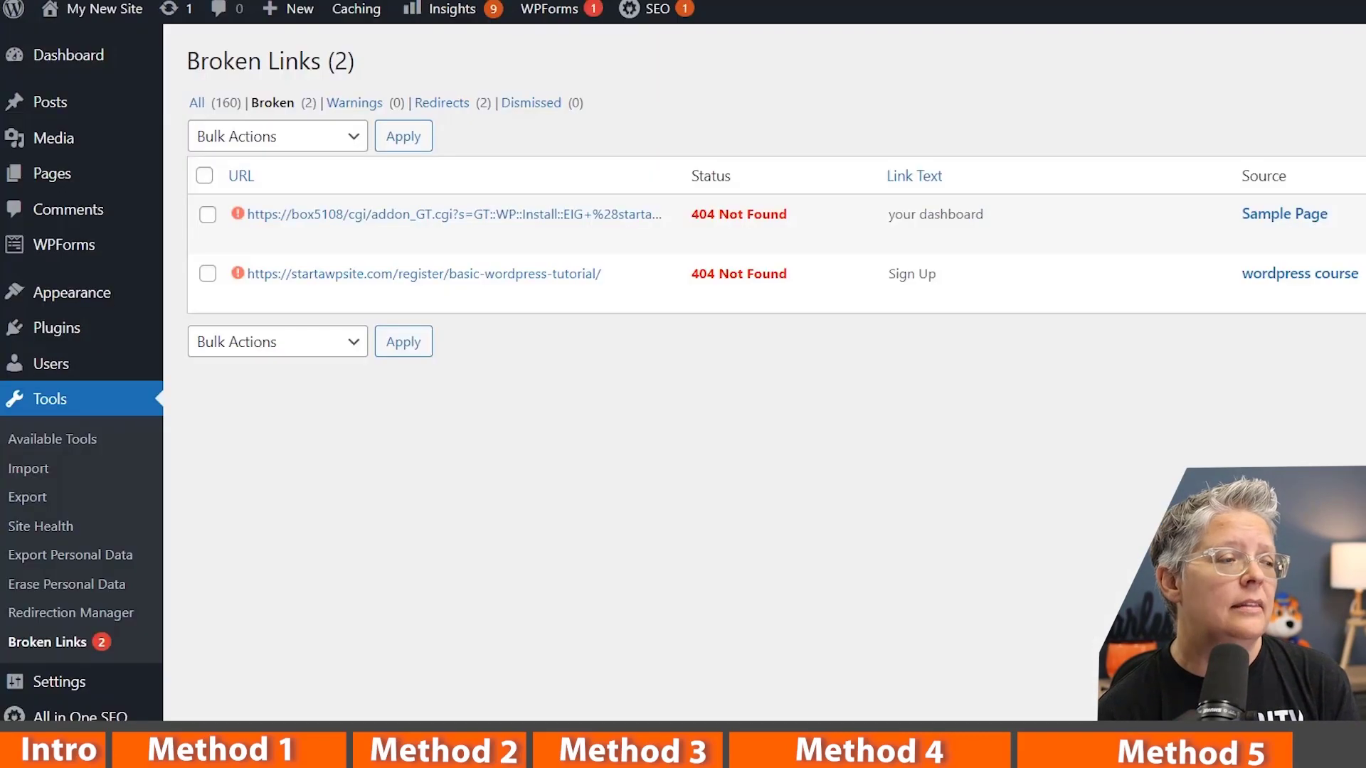
pyautogui.moveTo(85, 717)
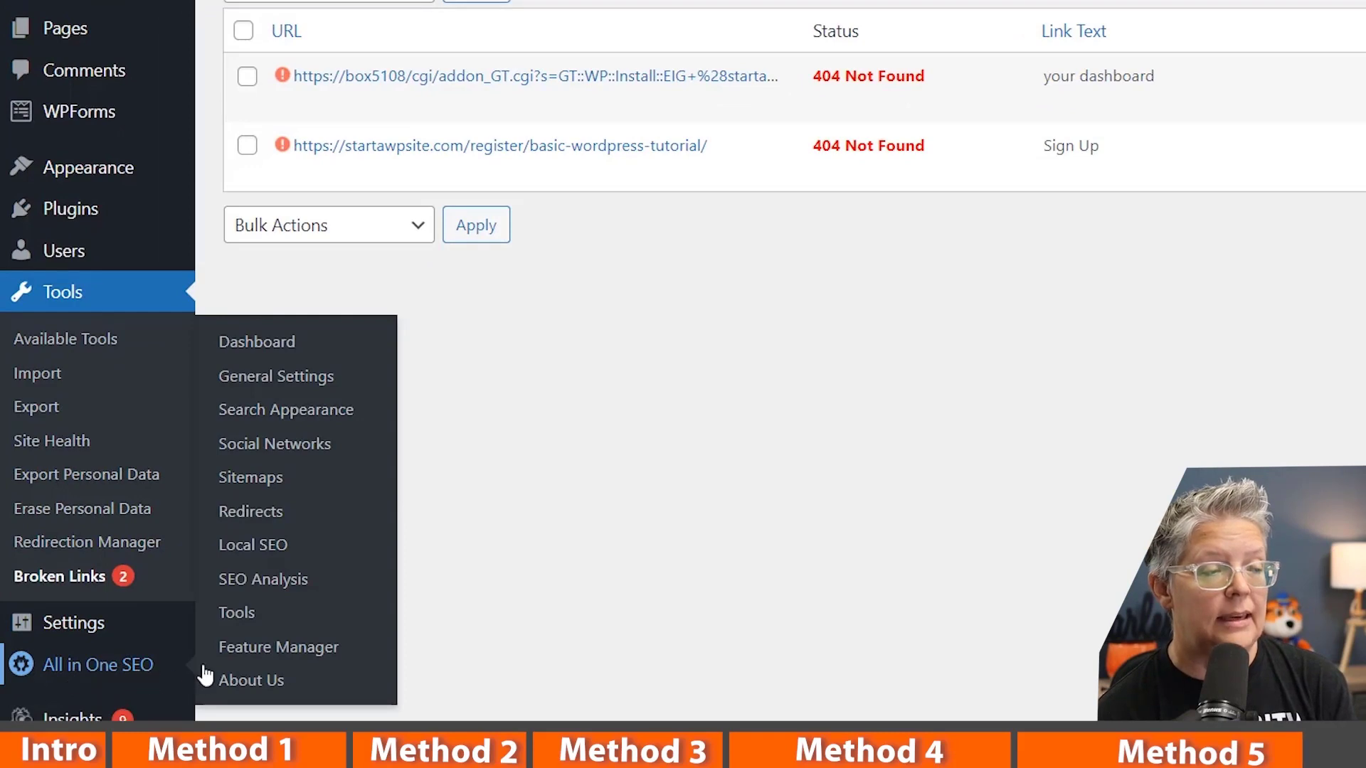
# - Activate the All in One SEO Redirects feature
pyautogui.click(276, 522)
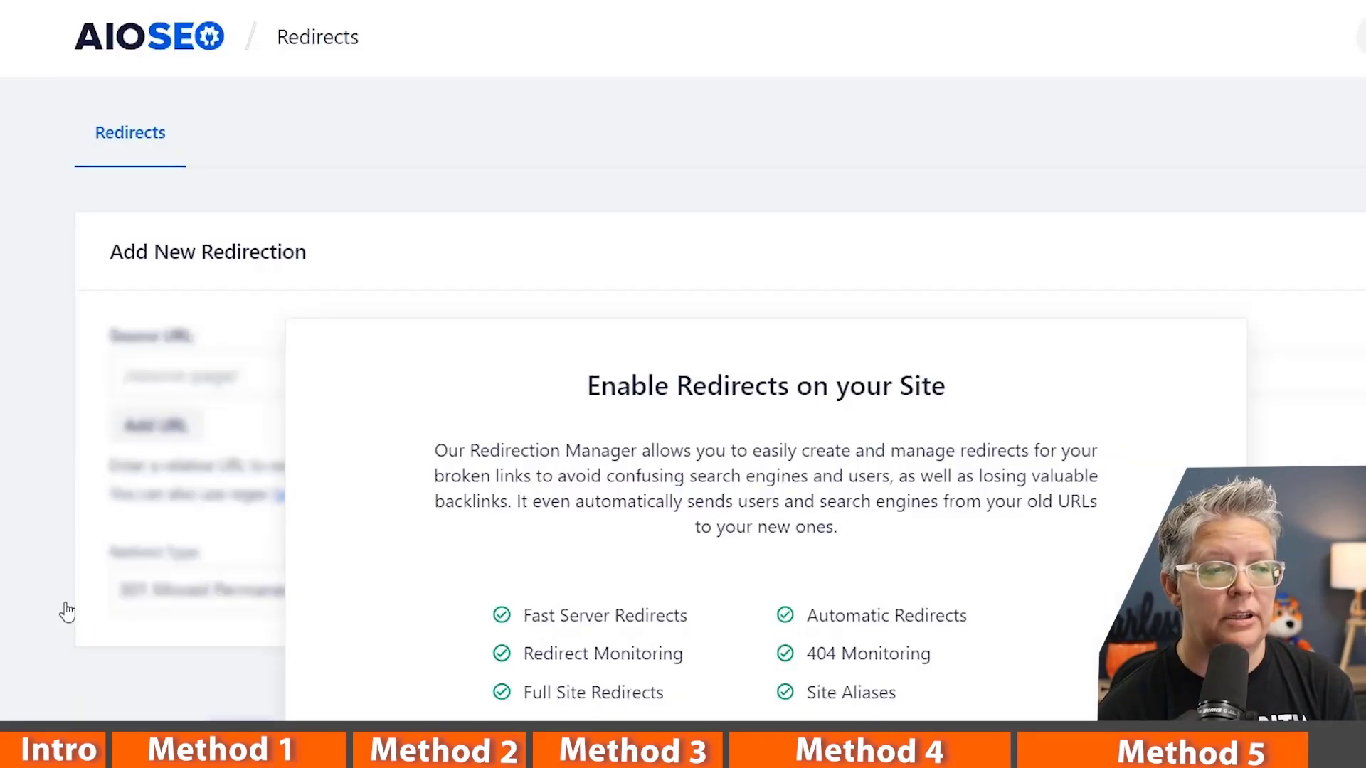
pyautogui.scroll(-5, 177, 586)
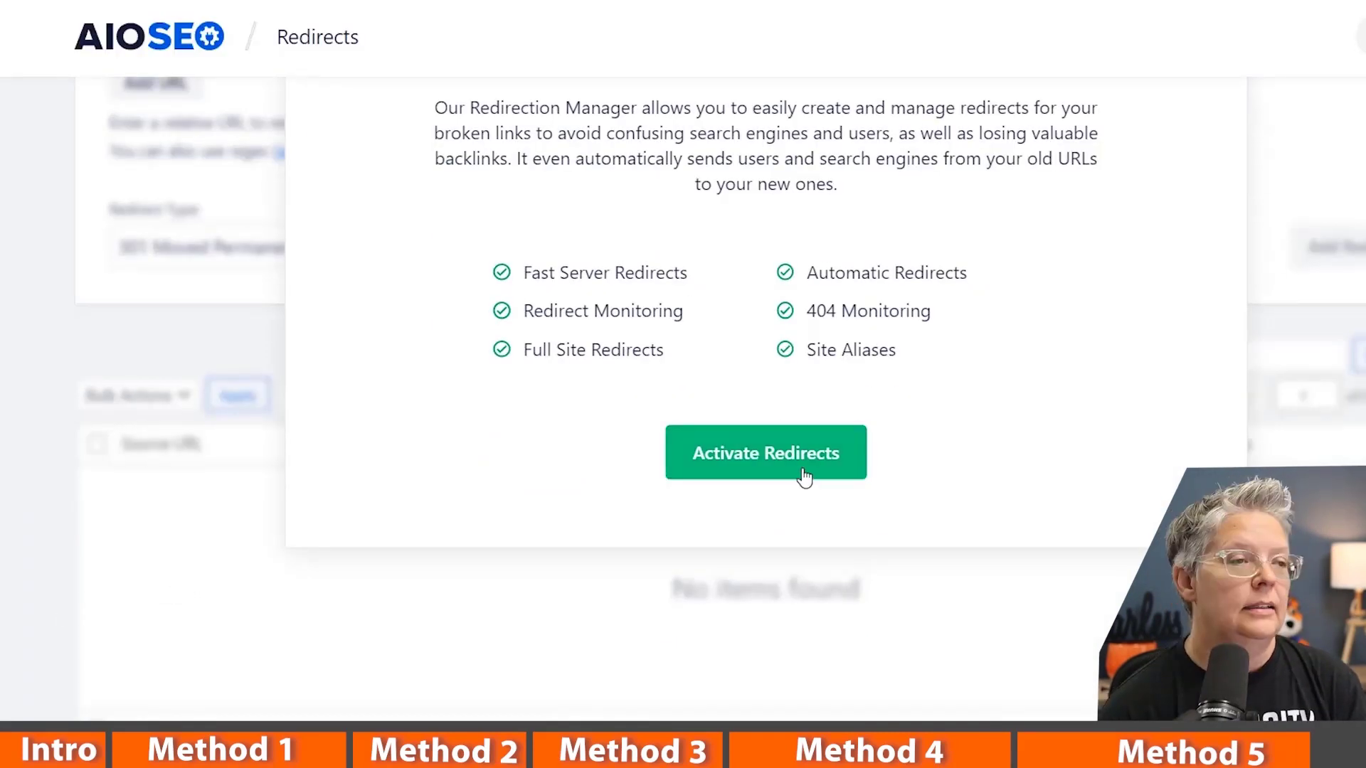
pyautogui.click(802, 466)
# - In Redirect Settings, set 404 log retention to 1 week
pyautogui.click(567, 136)
pyautogui.scroll(-3, 1027, 268)
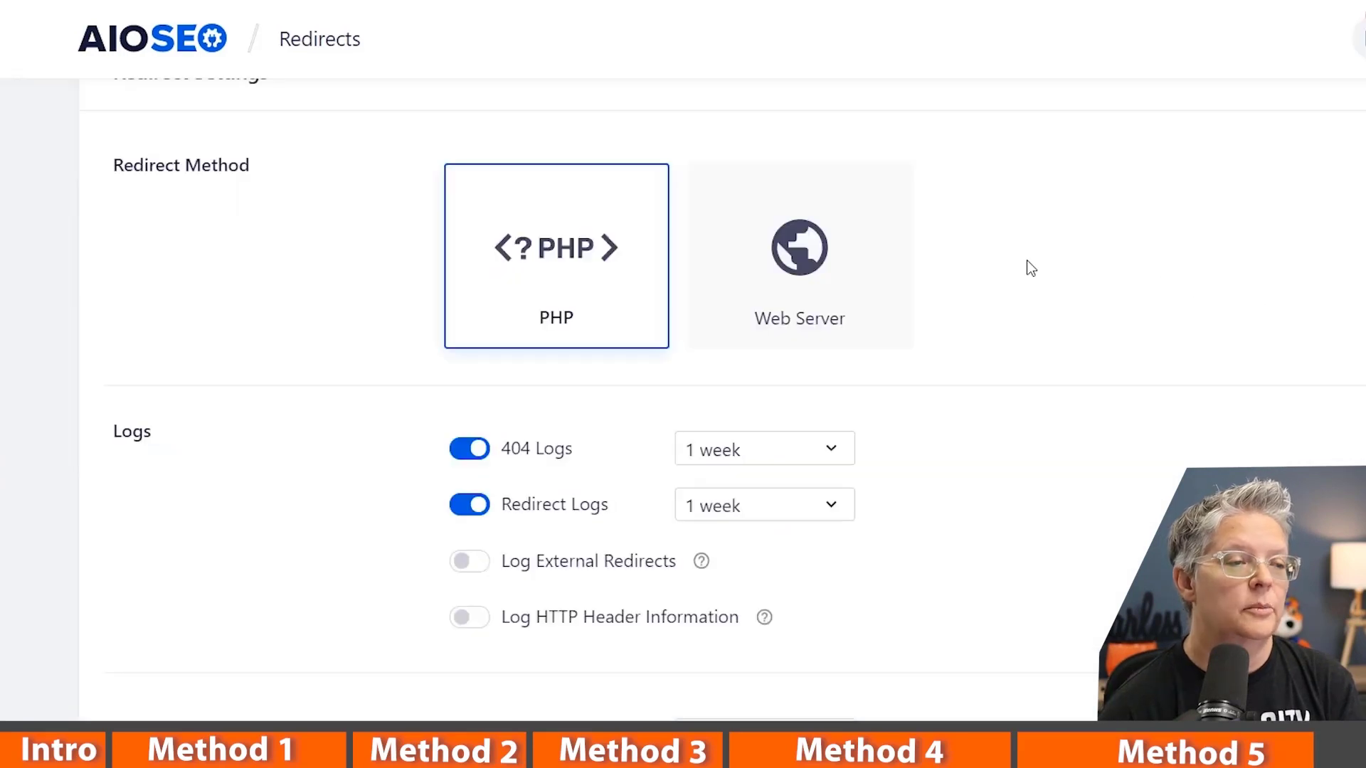
pyautogui.scroll(-2, 996, 272)
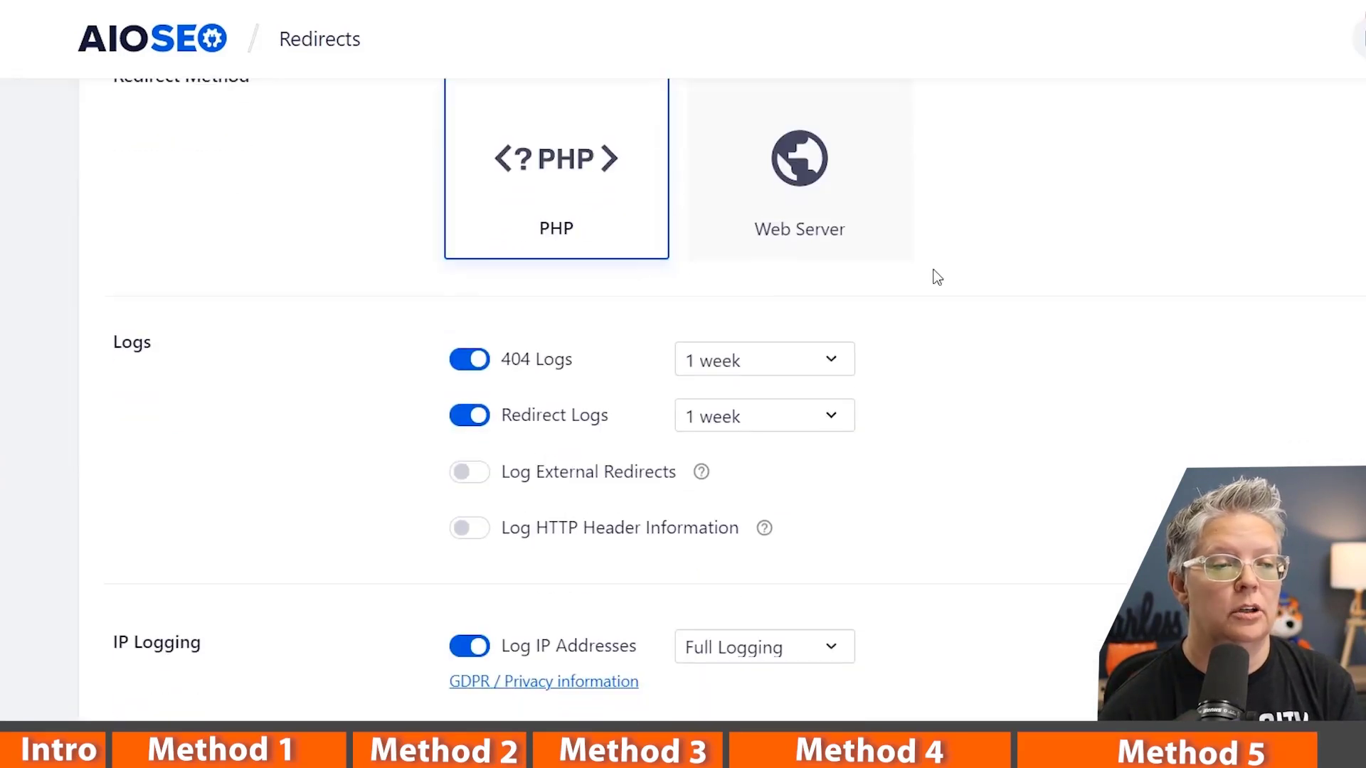
pyautogui.click(741, 363)
pyautogui.click(781, 483)
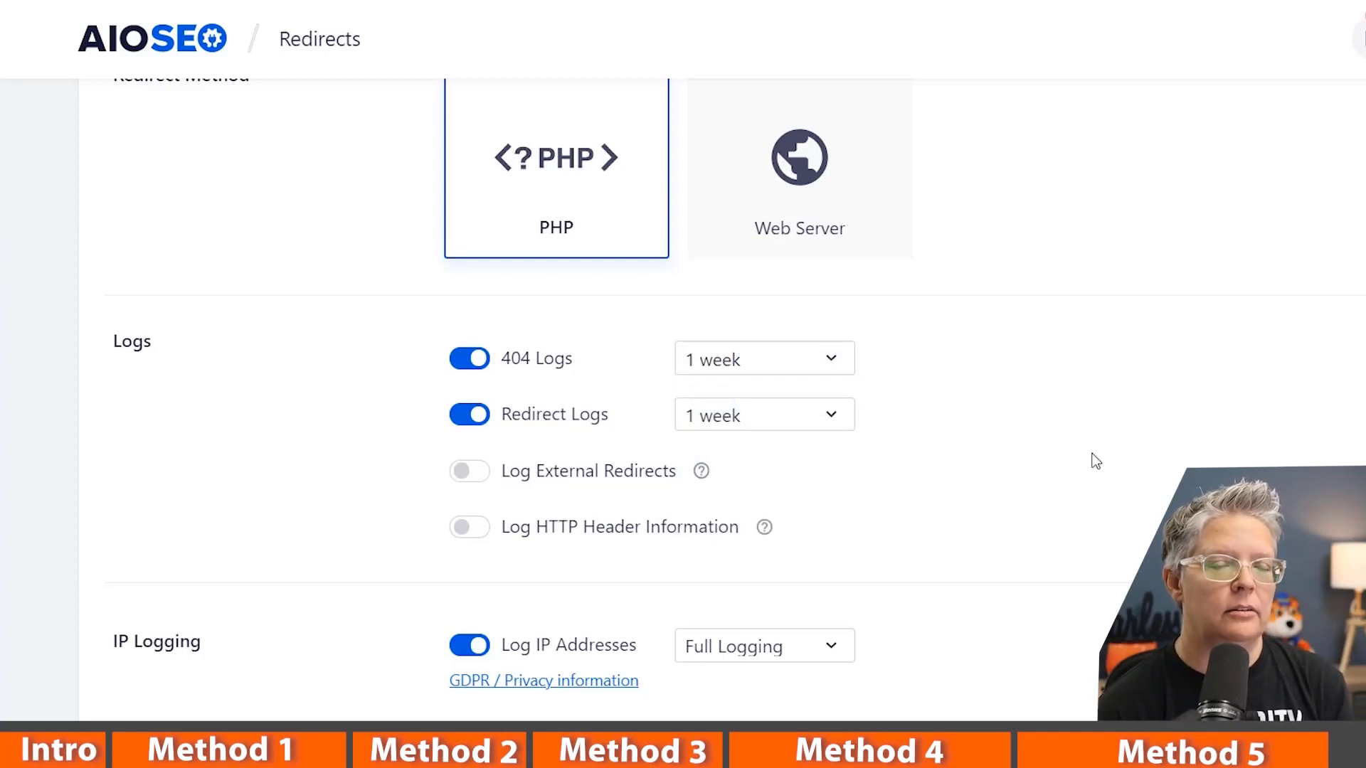
pyautogui.scroll(-5, 1096, 461)
pyautogui.scroll(-6, 1096, 461)
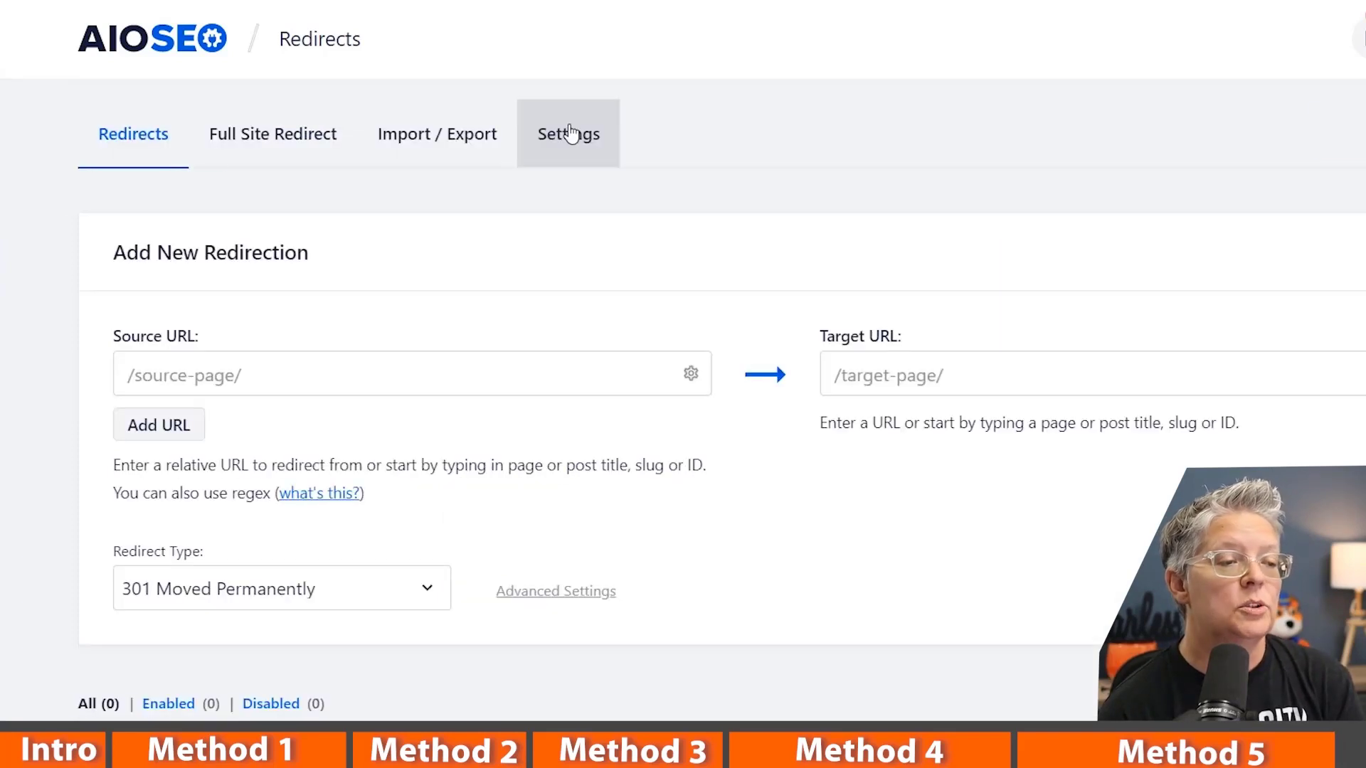
pyautogui.click(567, 134)
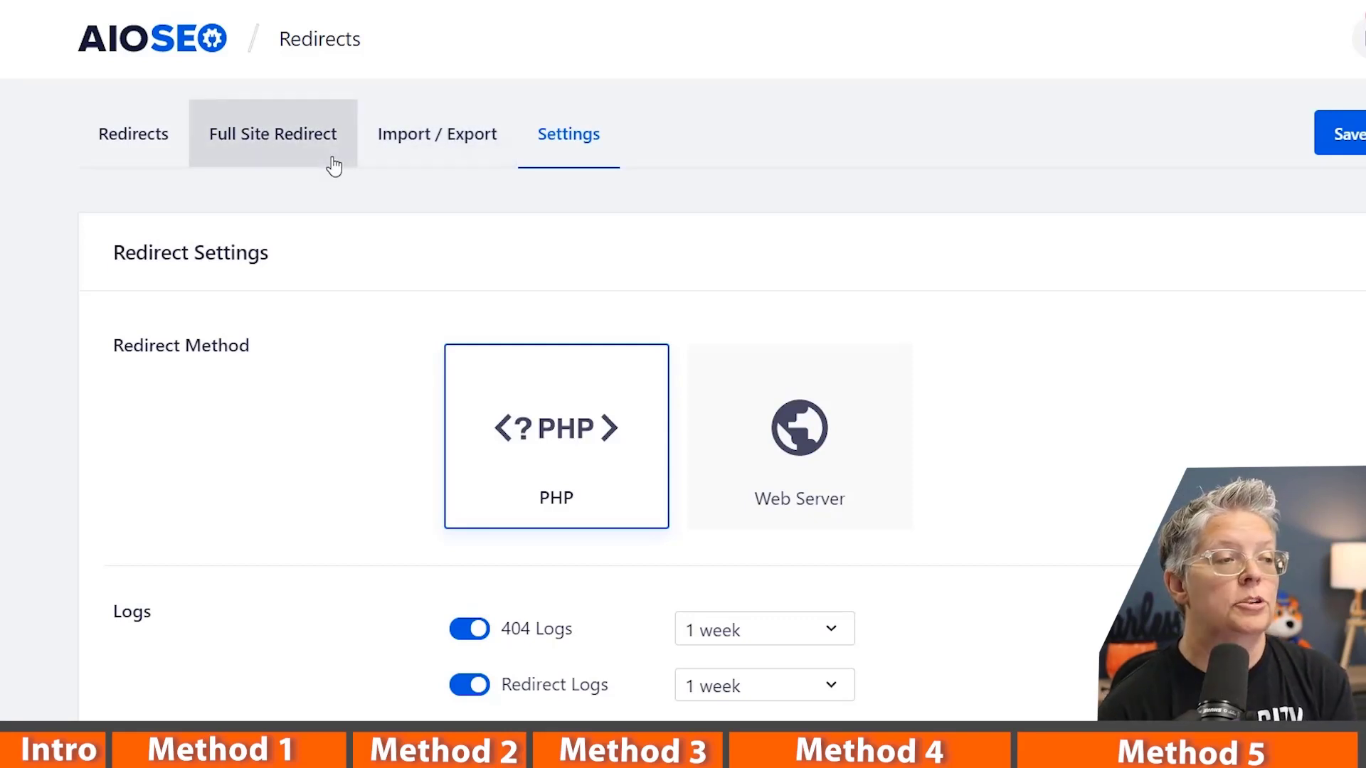
# - In the Add New Redirection form, enter source /broken-link/ and target /new-link
pyautogui.click(145, 138)
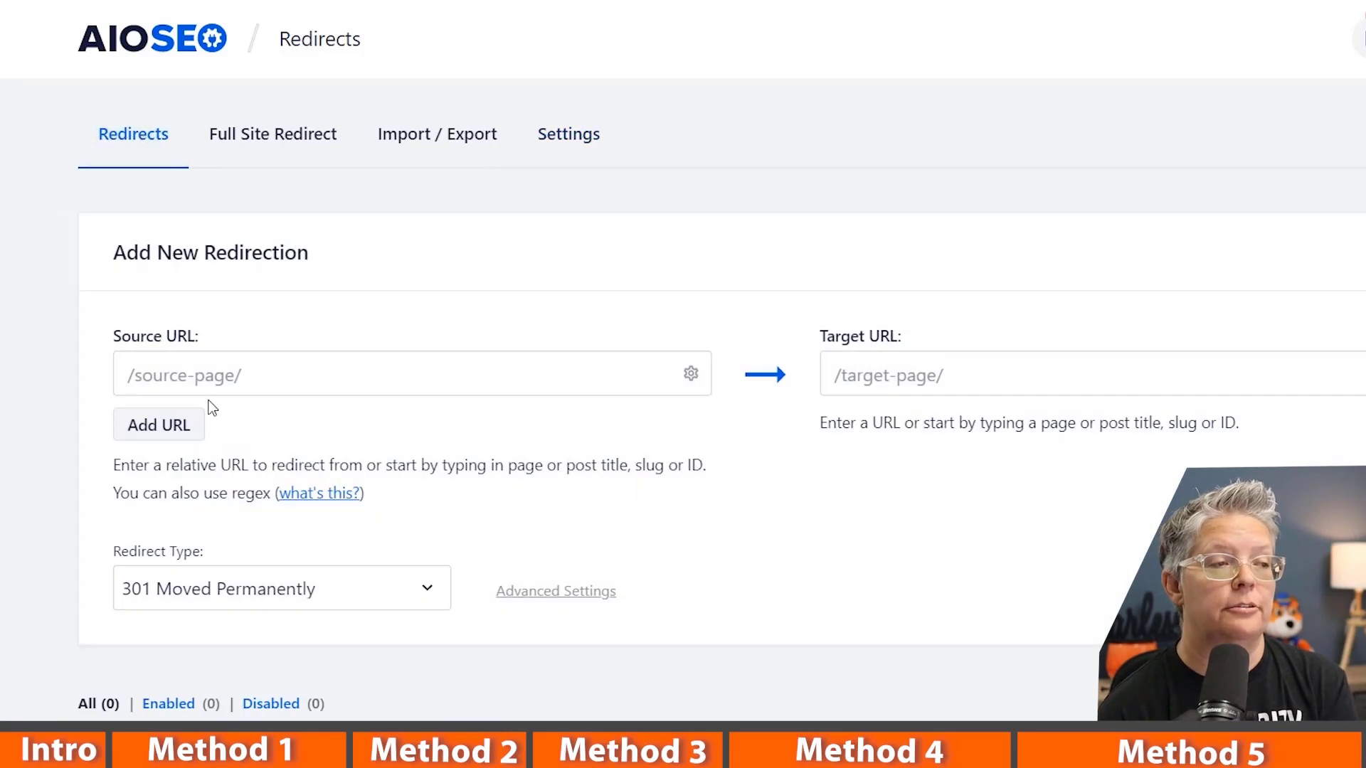
pyautogui.click(259, 380)
pyautogui.write('/broken-link/')
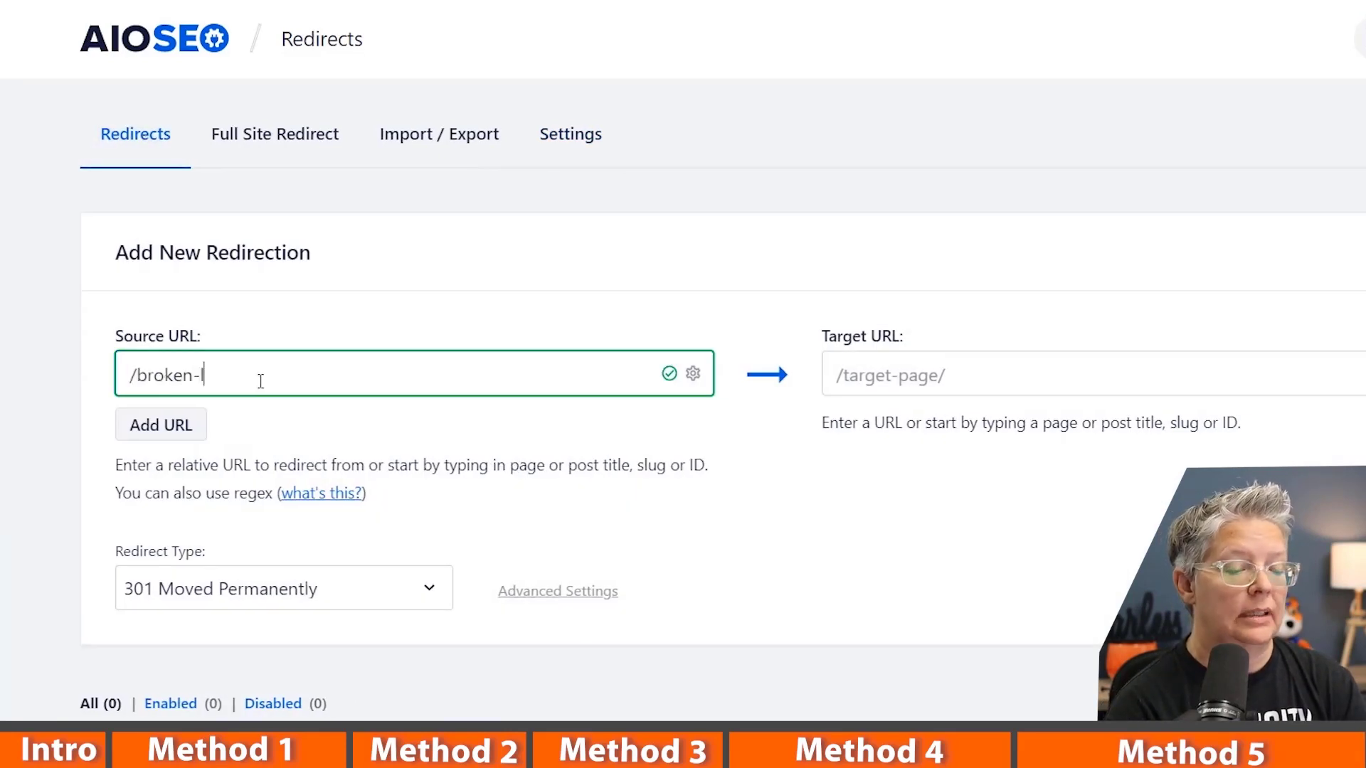
pyautogui.click(843, 377)
pyautogui.write('/new-link')
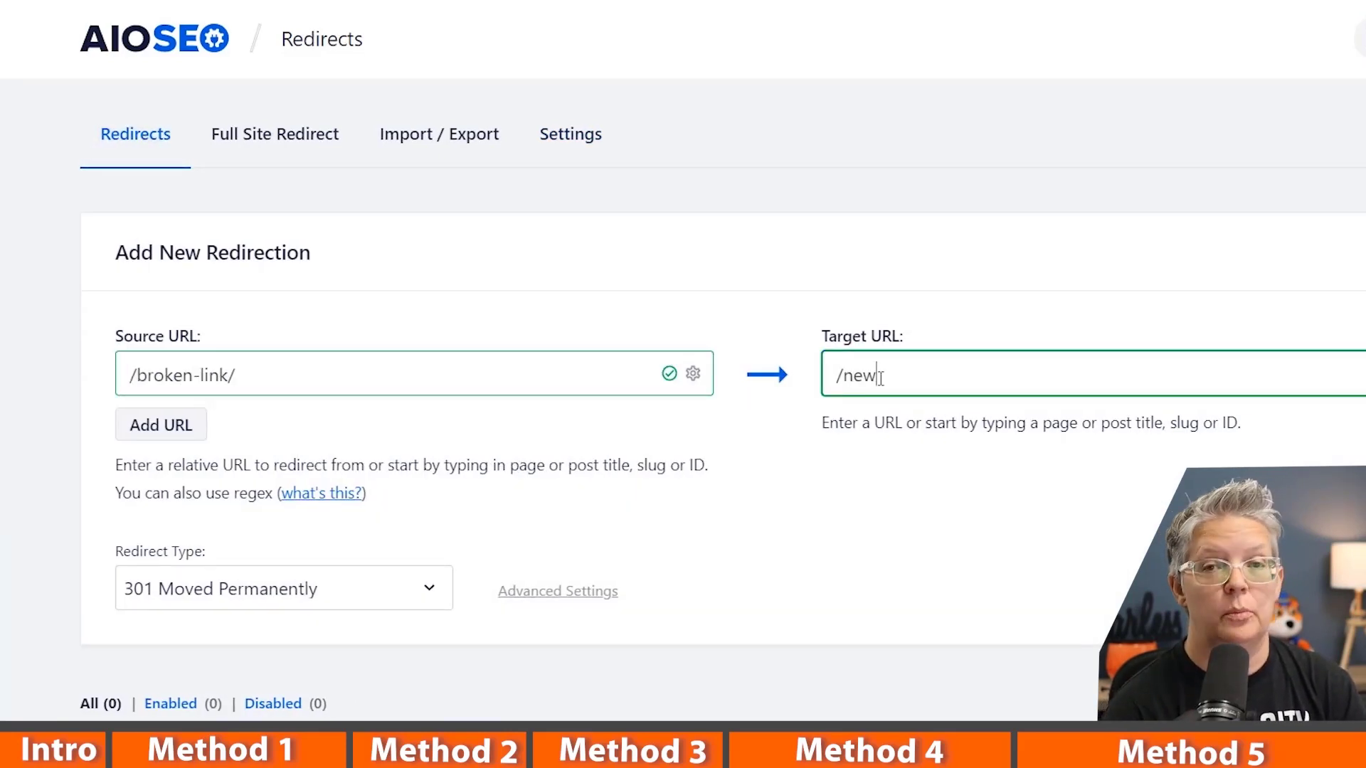